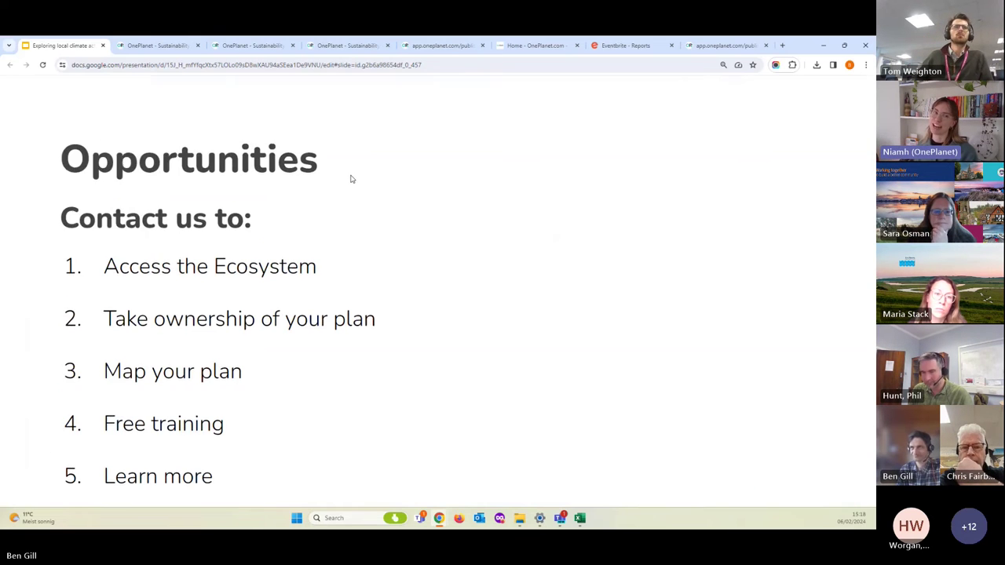
Bring up the published Winchester City Council mindmap and close its filters to view the whole plan
click(724, 45)
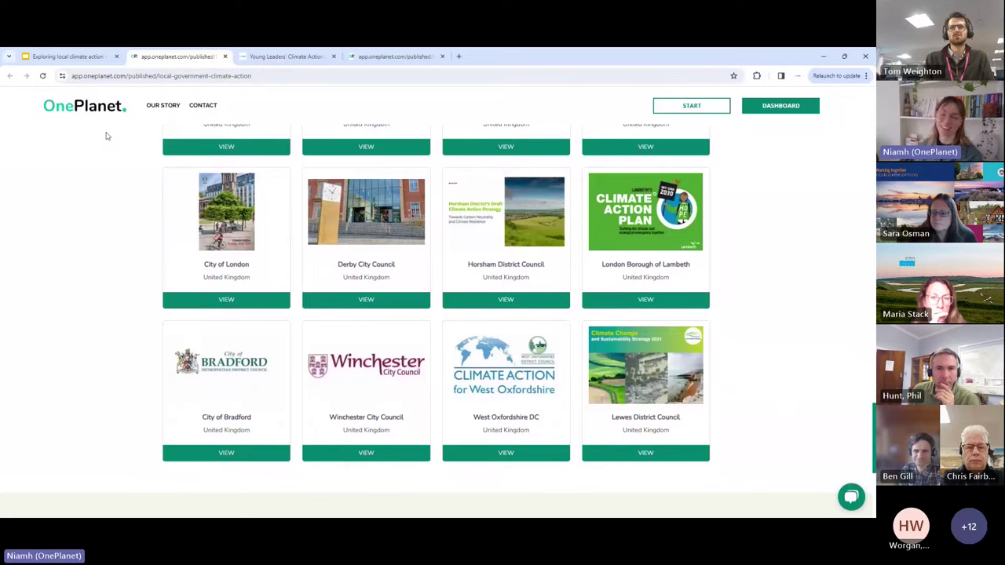
click(270, 62)
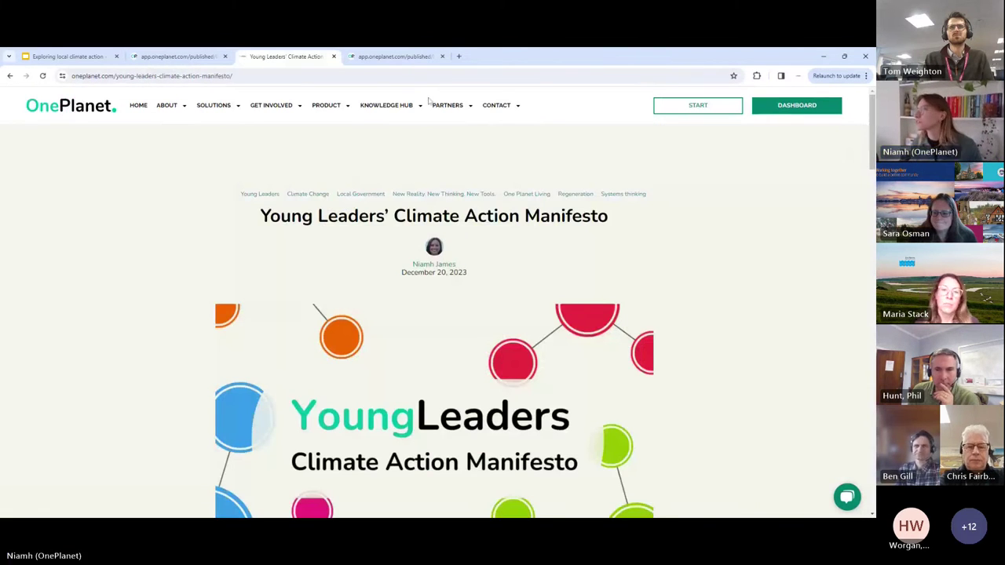
click(393, 56)
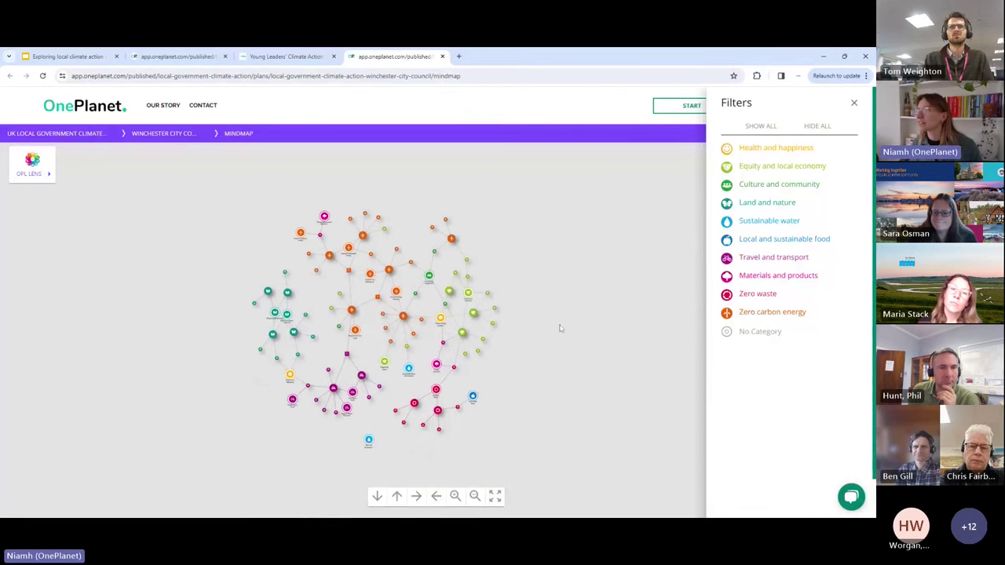
click(455, 497)
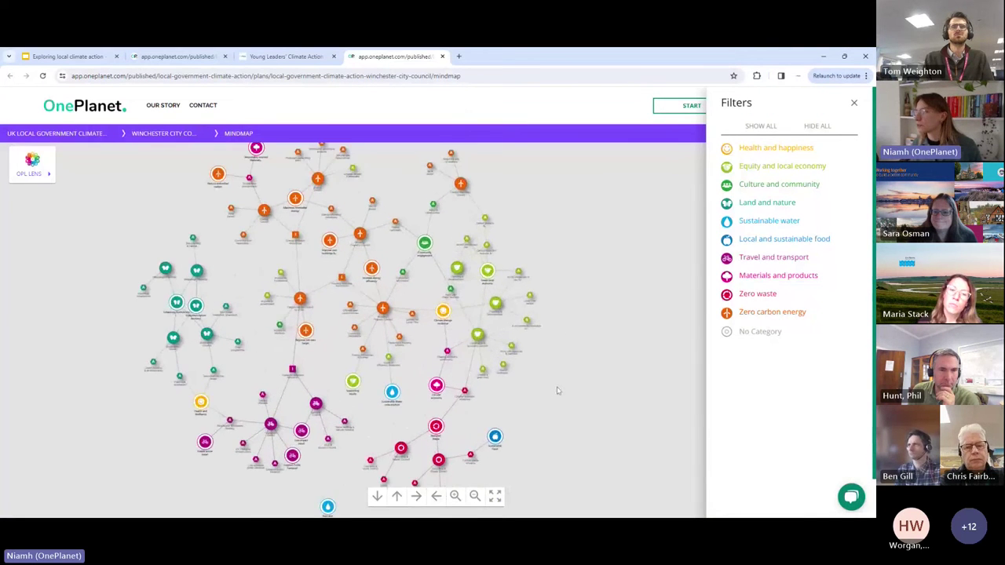
click(855, 103)
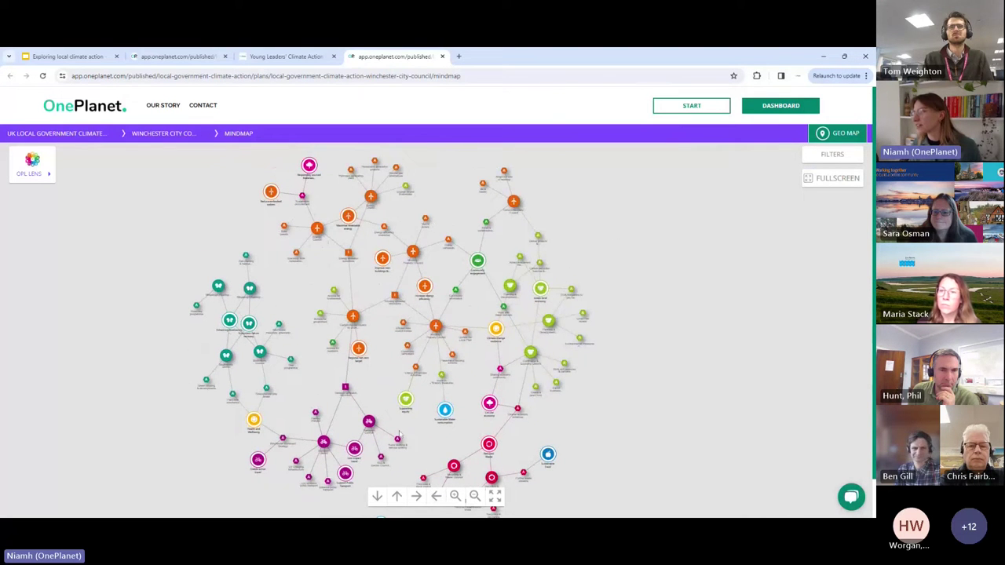
click(455, 496)
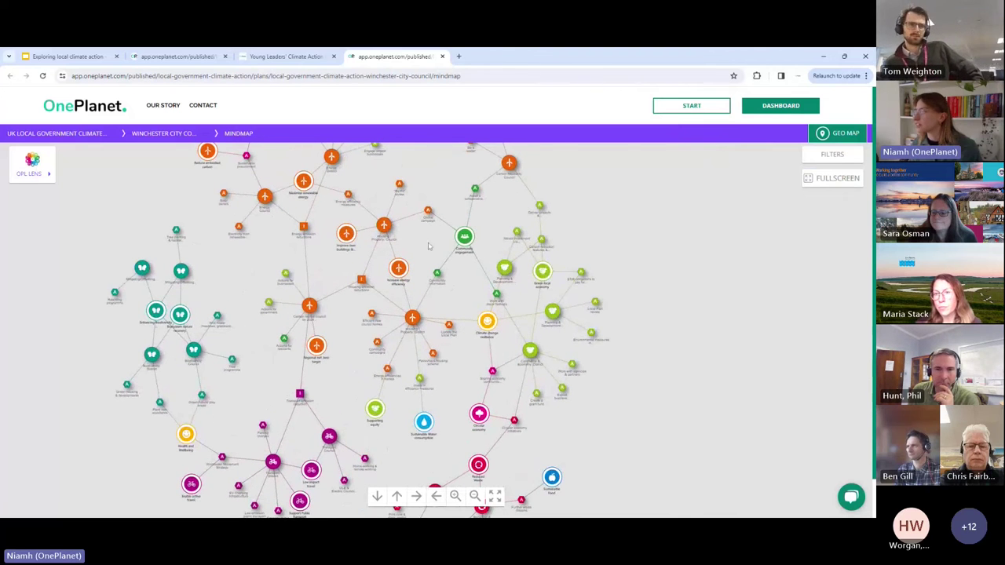
Filter the mindmap by hiding all categories and showing only Zero carbon energy
click(832, 157)
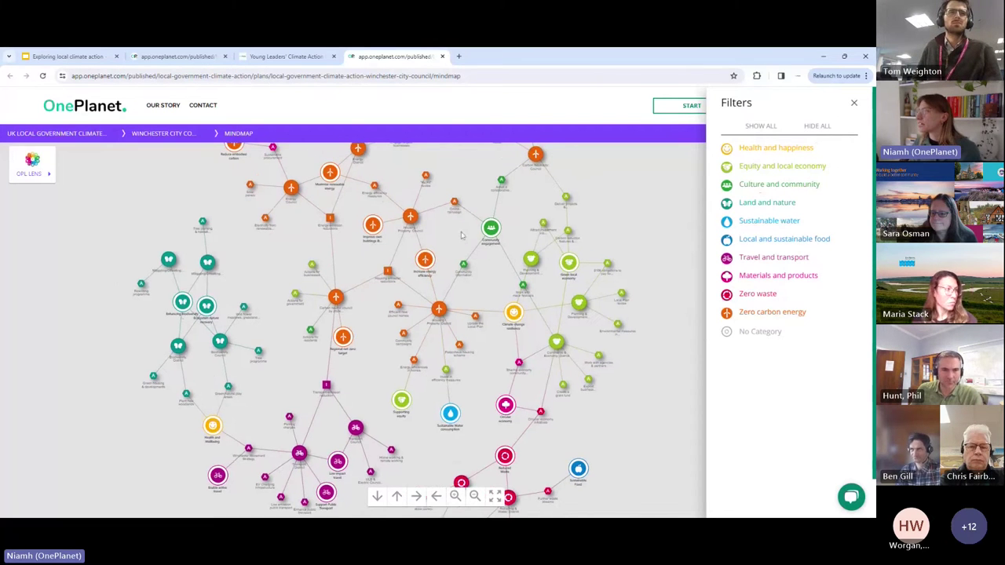
click(815, 128)
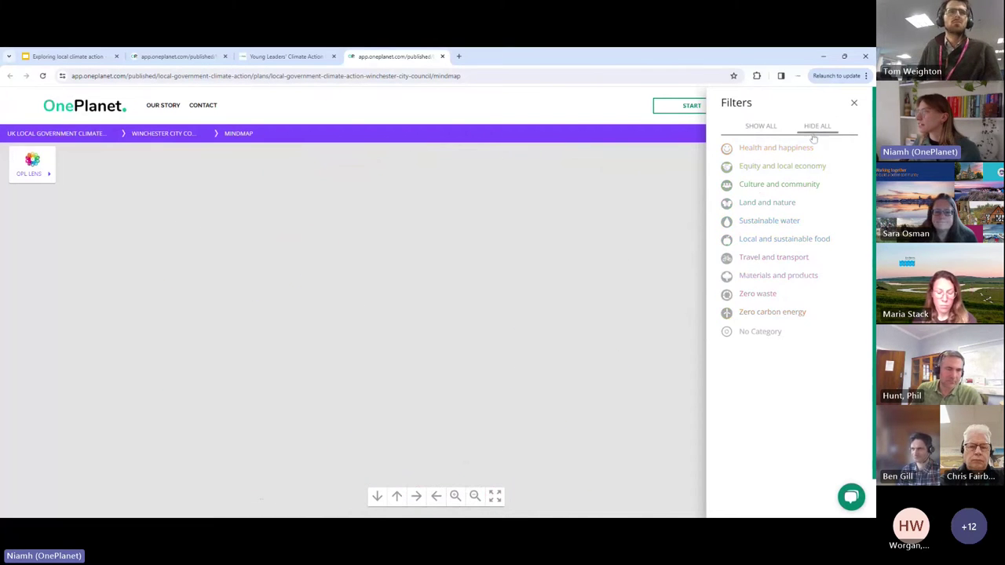
click(744, 314)
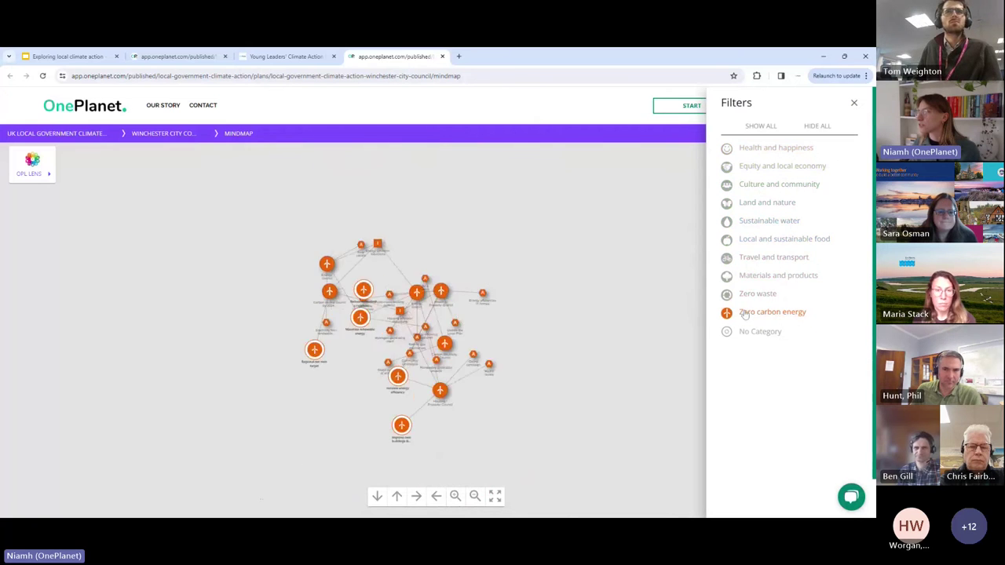
View the details of the Energy: District outcome and its Renewable generation projects and Natural gas alternatives actions
click(454, 498)
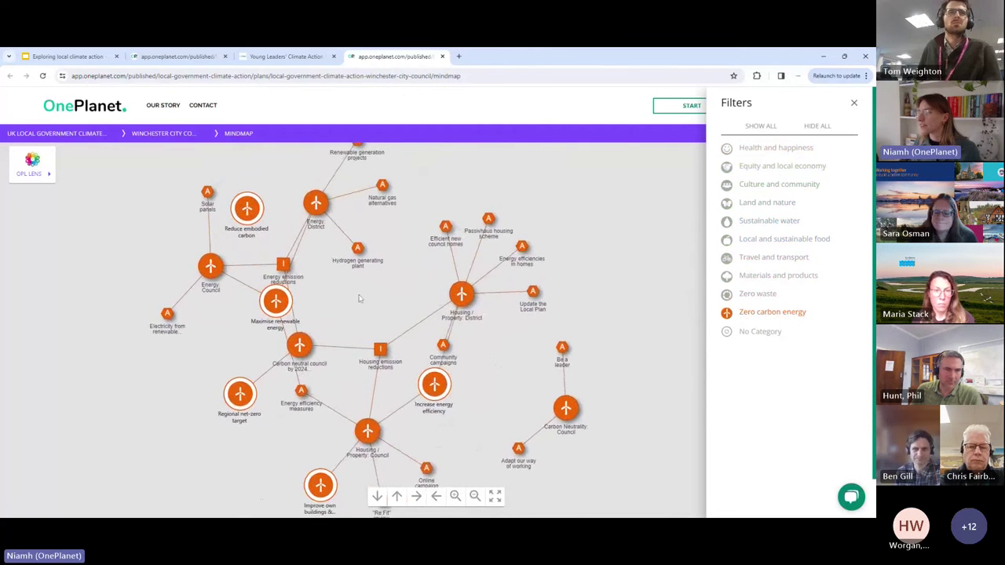
scroll(413, 338, up, 2)
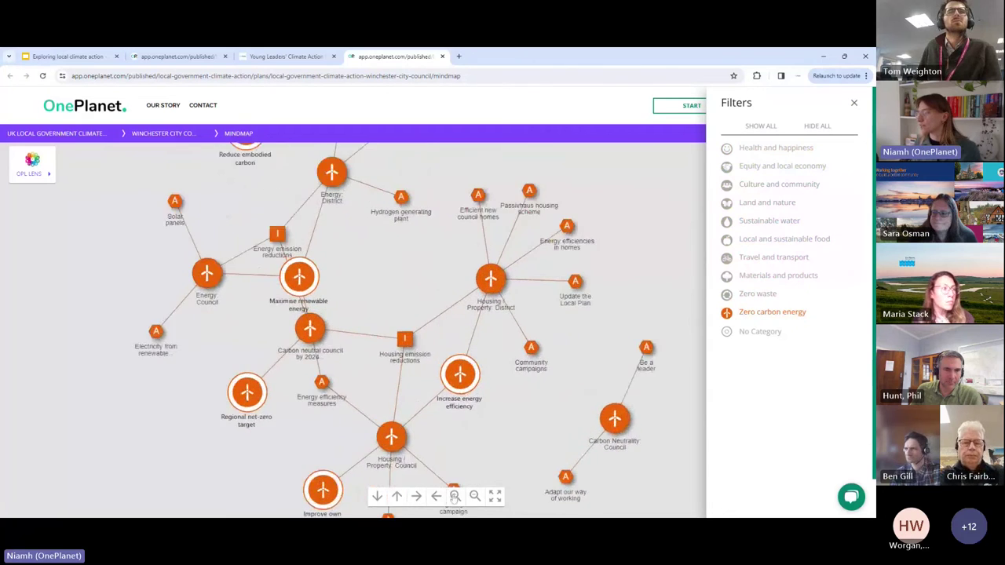
drag(412, 338, 417, 409)
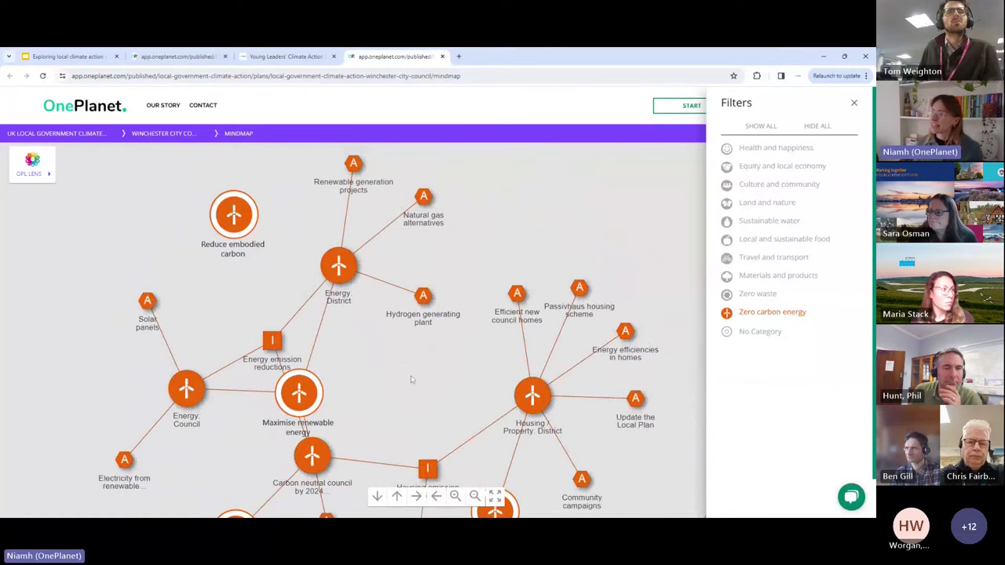
mouse_move(339, 268)
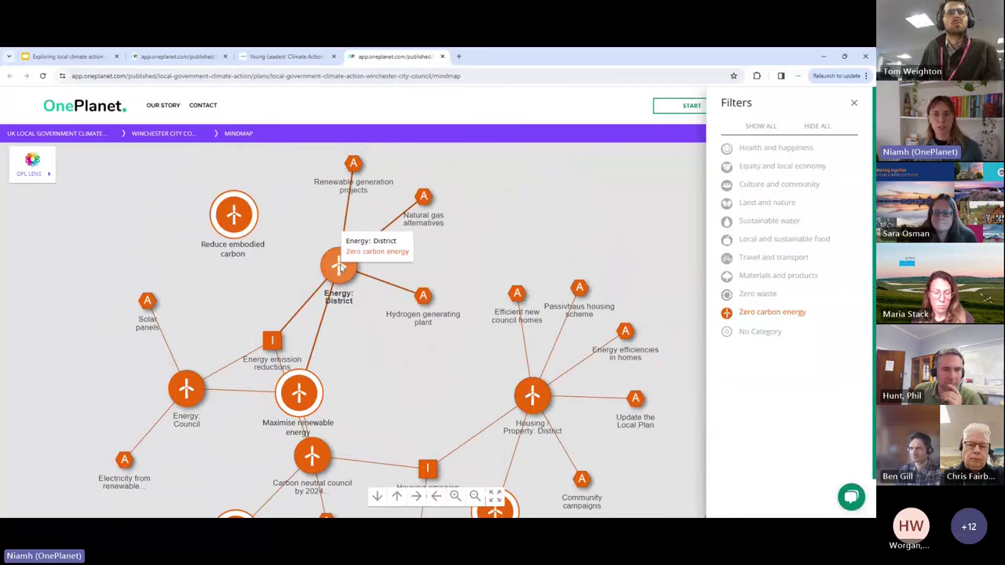
click(340, 268)
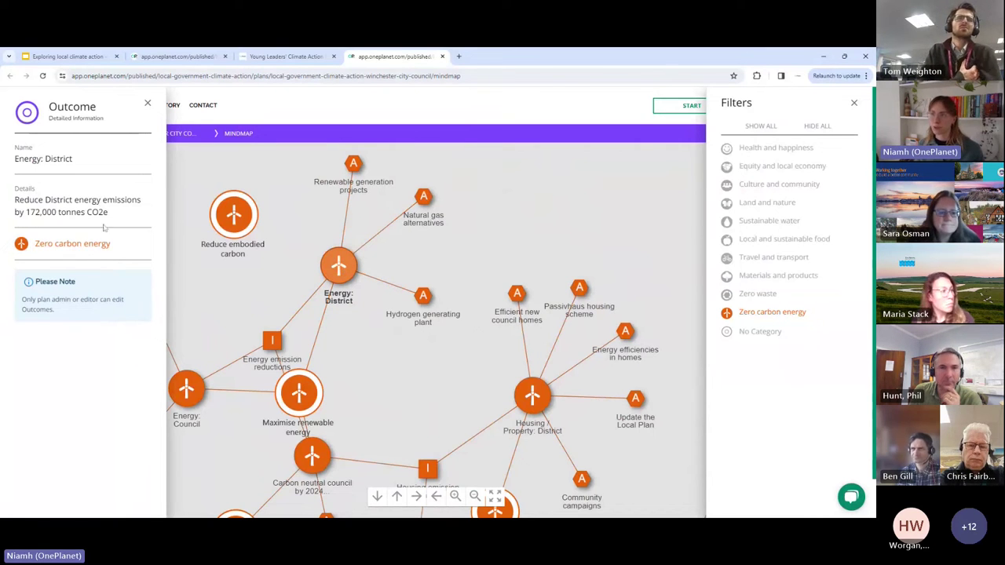
click(147, 104)
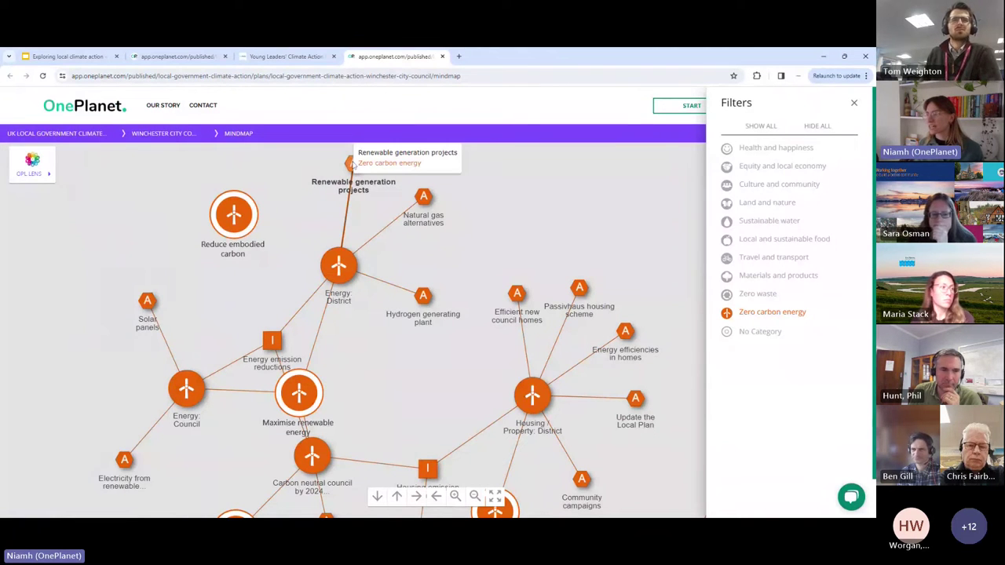
click(351, 163)
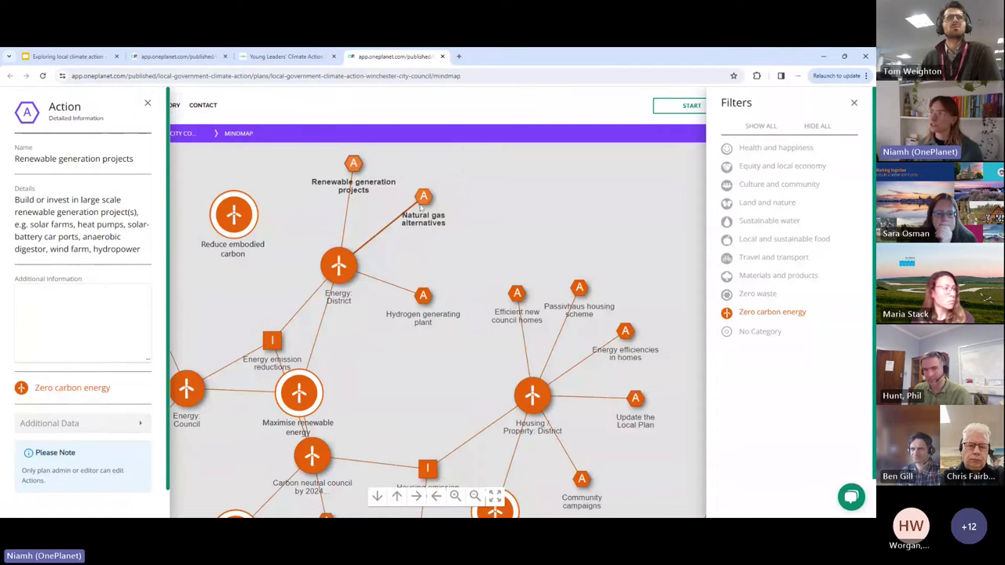
click(424, 197)
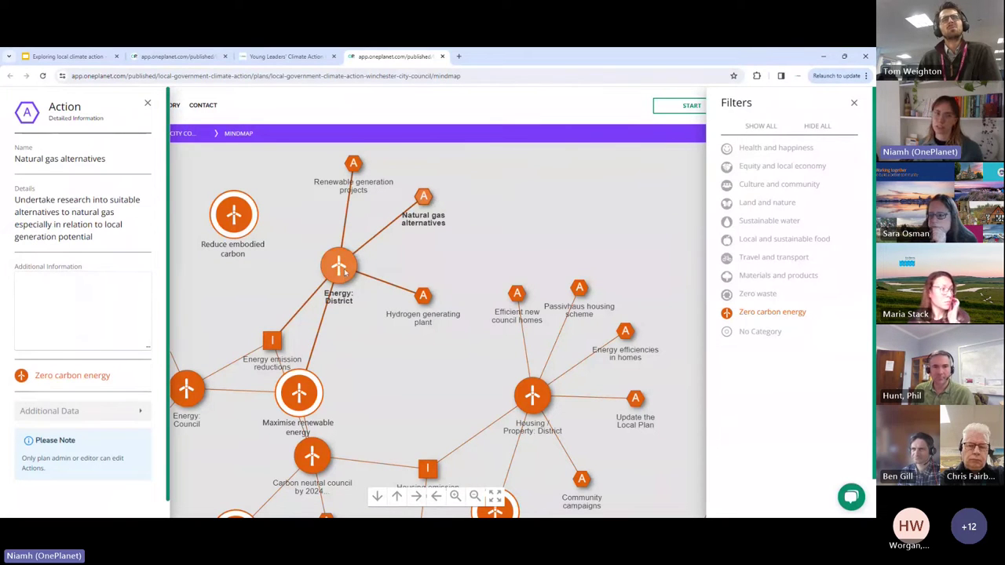
View the details of the Energy emission reductions indicator connected to Energy: District, then close them
drag(359, 348, 413, 337)
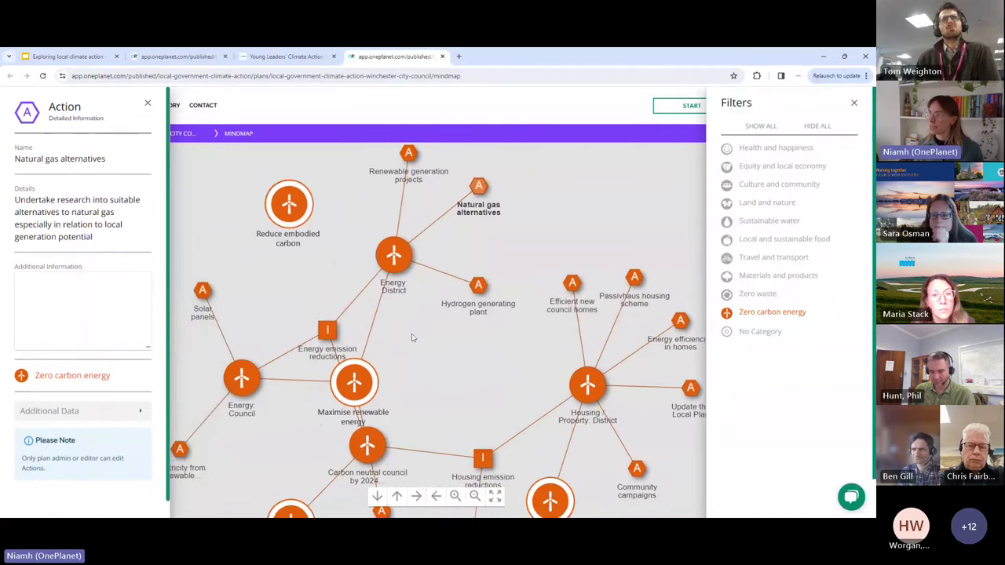
click(328, 331)
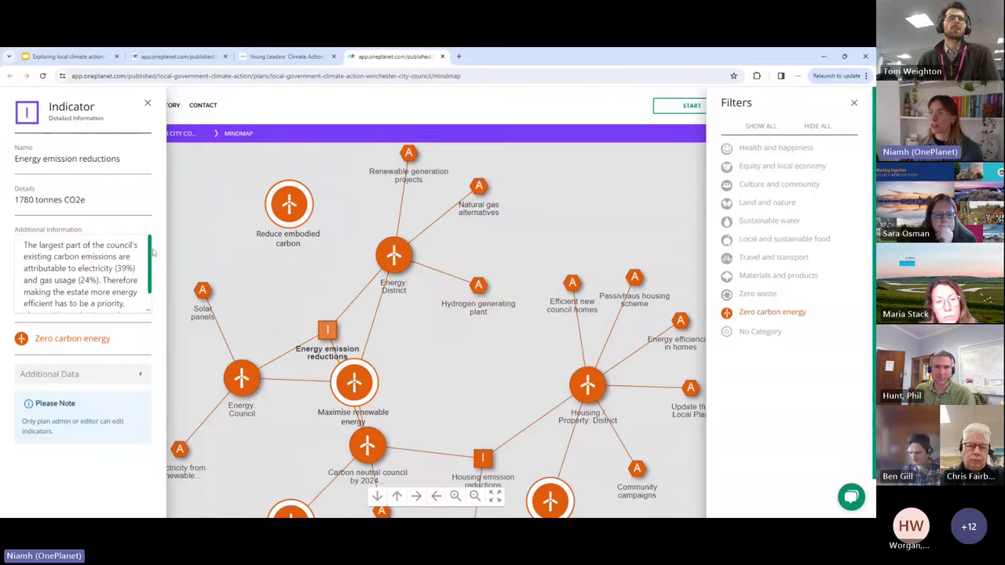
mouse_move(154, 253)
mouse_down()
mouse_move(145, 271)
mouse_move(146, 253)
mouse_up()
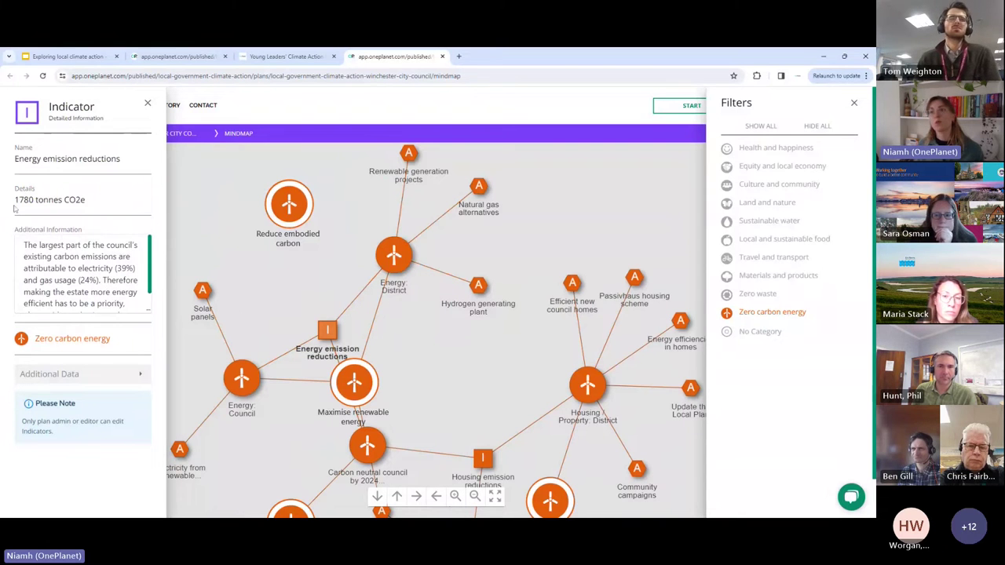
mouse_move(154, 263)
mouse_down()
mouse_move(152, 276)
mouse_move(148, 252)
mouse_up()
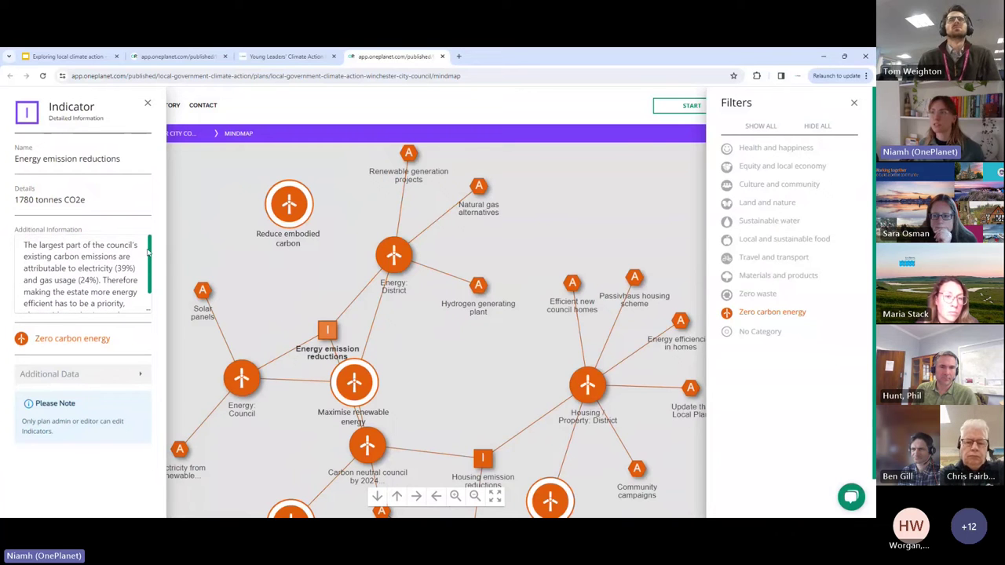
click(147, 104)
Move the Maximise renewable energy node slightly away from Energy: Council to separate its overlapping connections
click(476, 496)
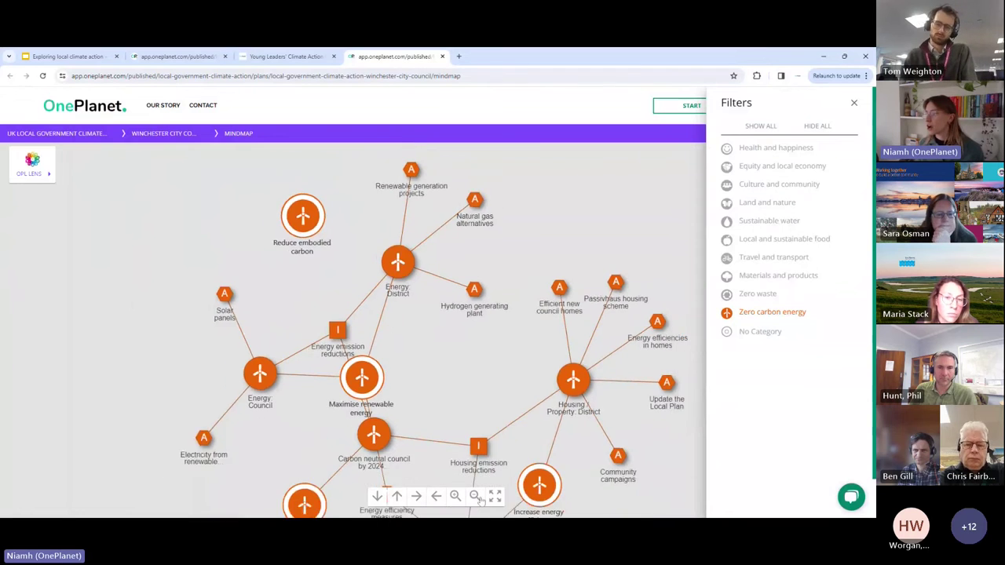
click(476, 496)
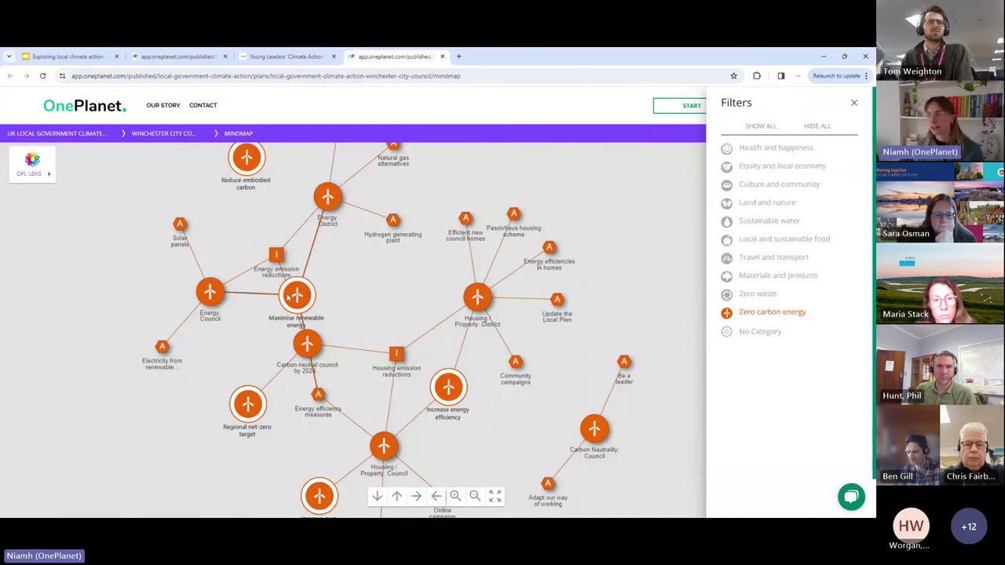
drag(287, 297, 315, 285)
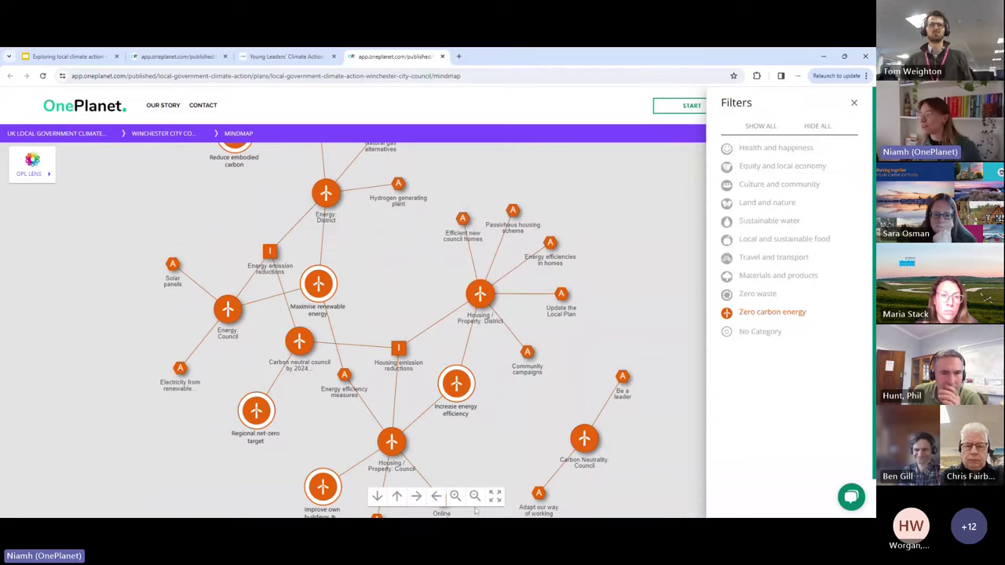
Show the other nine named categories in the mindmap one by one, from Zero waste up to Health and happiness
click(474, 496)
click(475, 496)
click(475, 496)
click(474, 497)
click(474, 496)
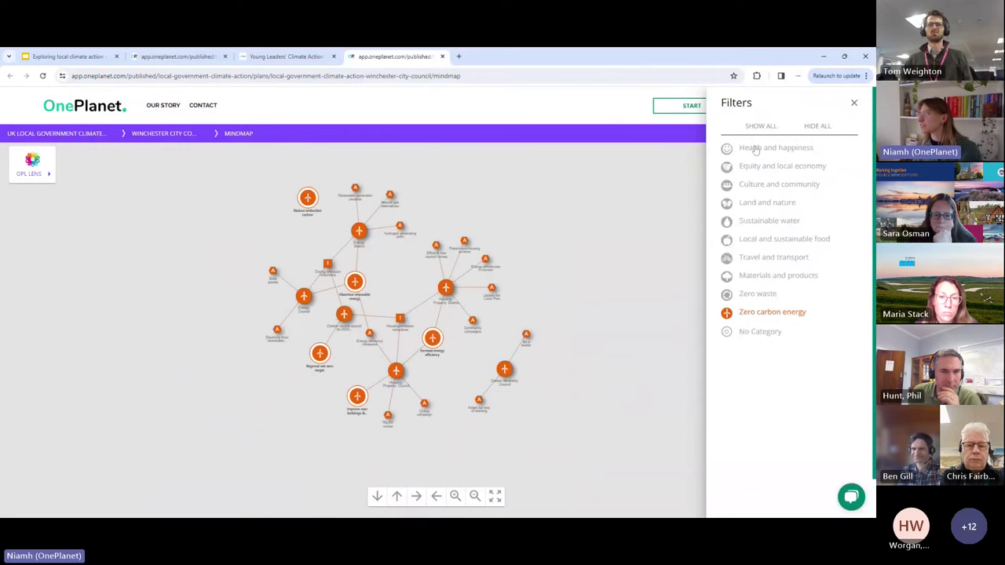
drag(754, 149, 579, 291)
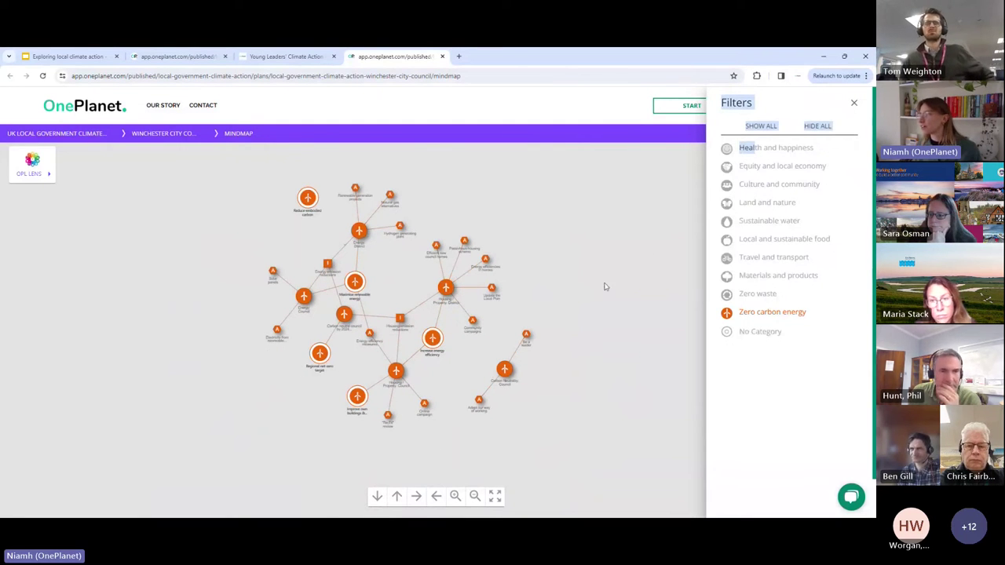
click(760, 295)
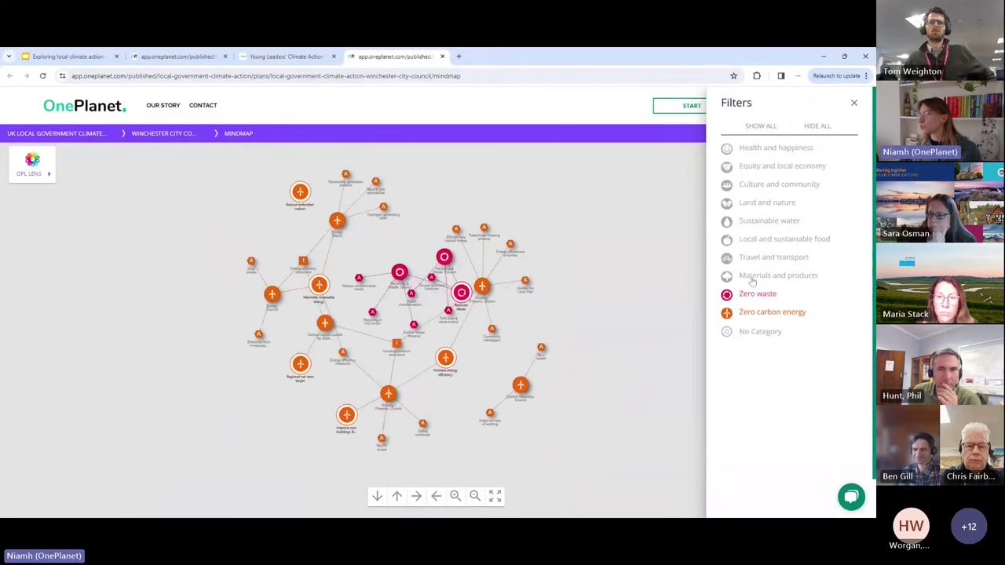
click(758, 276)
click(754, 258)
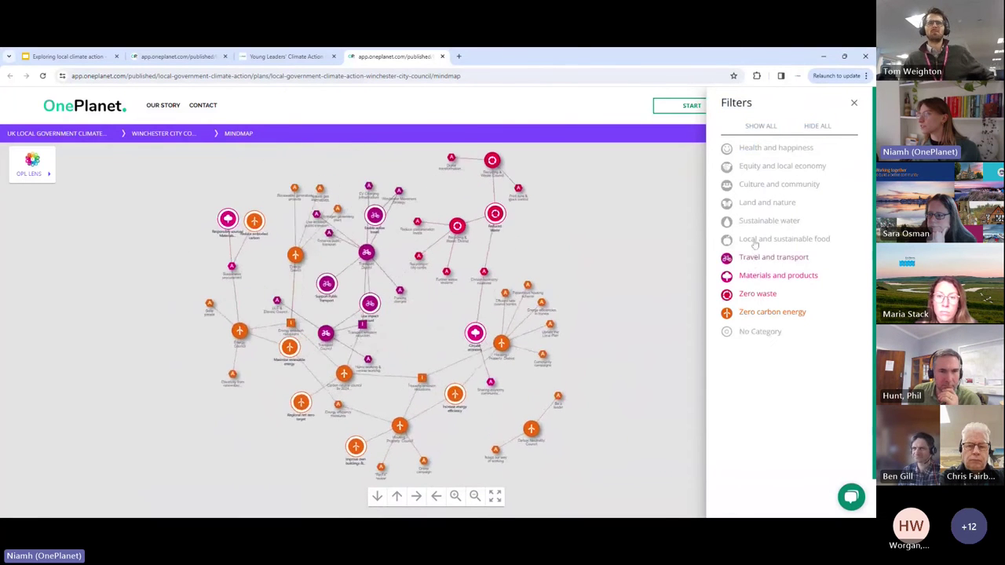
click(752, 240)
click(751, 222)
click(756, 203)
click(756, 185)
click(755, 166)
click(747, 147)
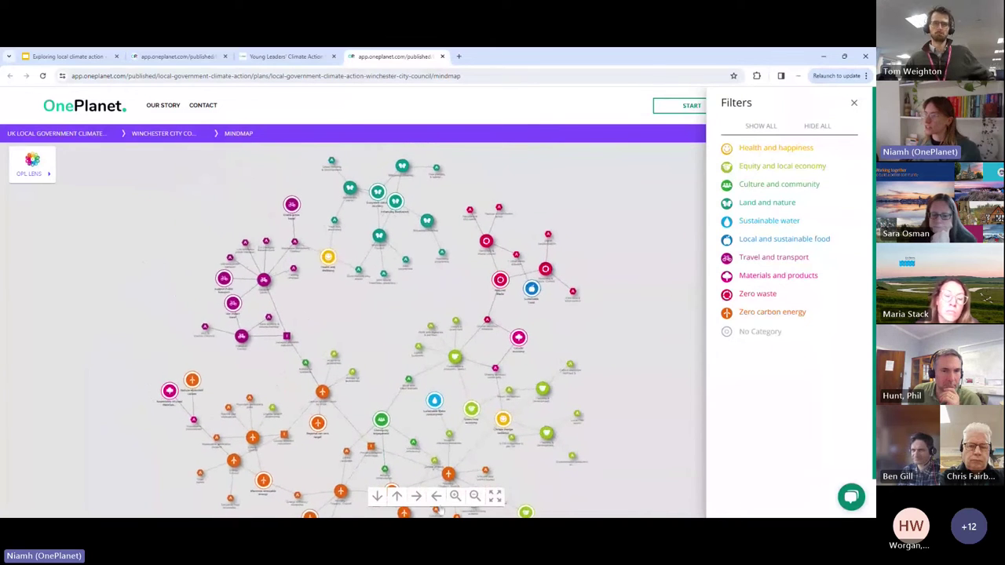
Examine how Health and Wellbeing connects to the transport and biodiversity outcomes and actions in the full mindmap
click(454, 505)
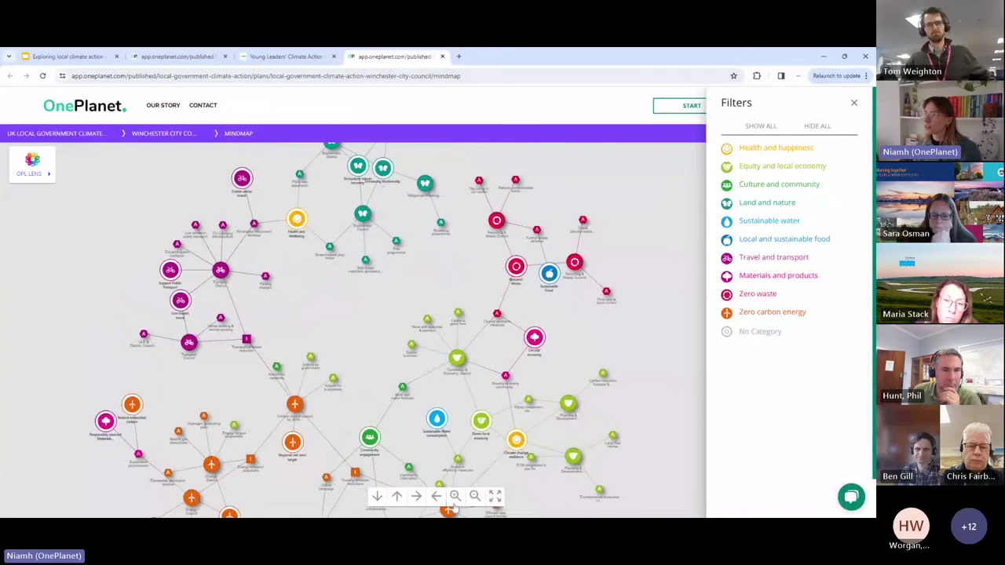
drag(290, 294, 366, 424)
click(455, 496)
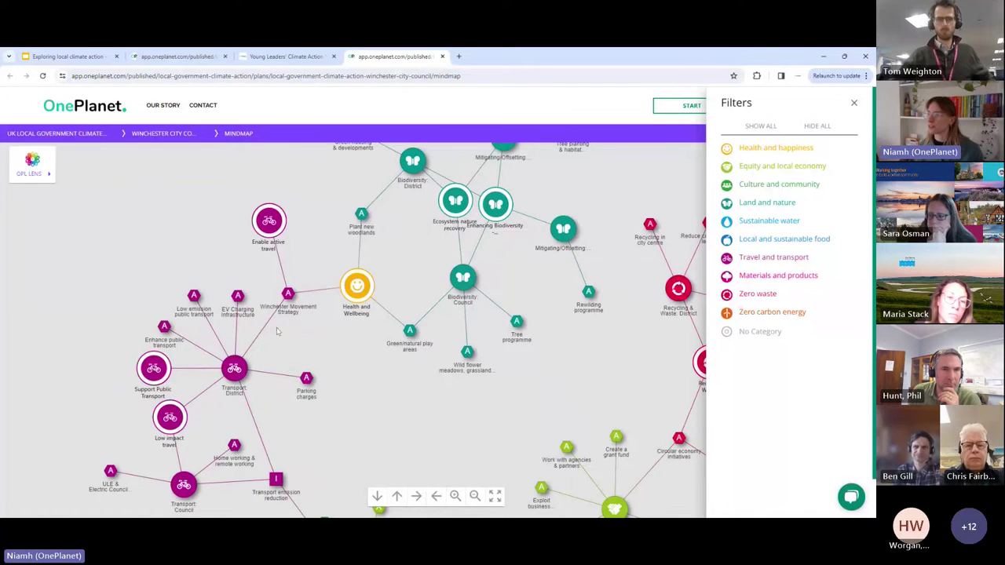
scroll(467, 470, down, 3)
scroll(468, 469, right, 2)
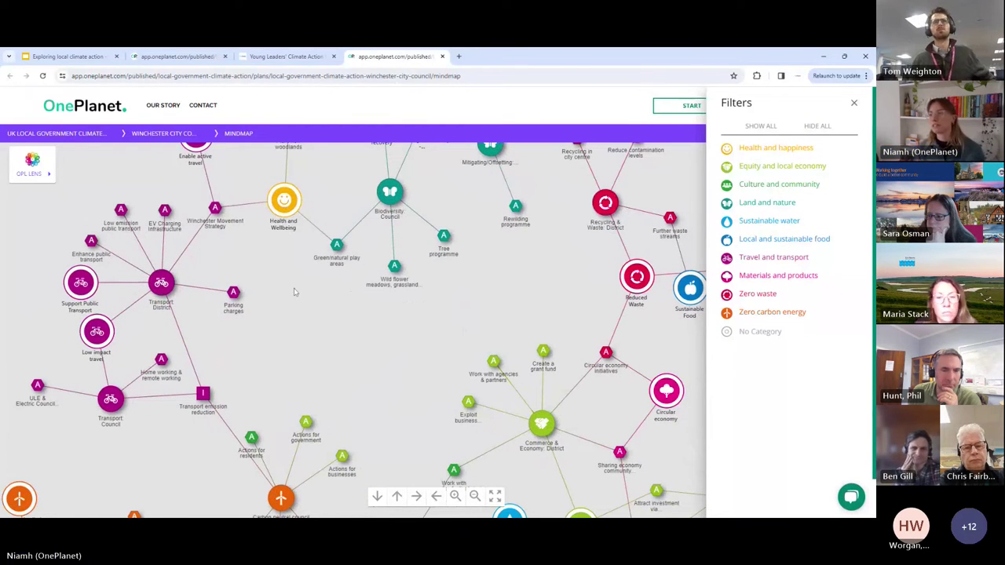
scroll(304, 286, up, 1)
scroll(304, 286, left, 1)
scroll(257, 257, up, 1)
scroll(256, 257, left, 1)
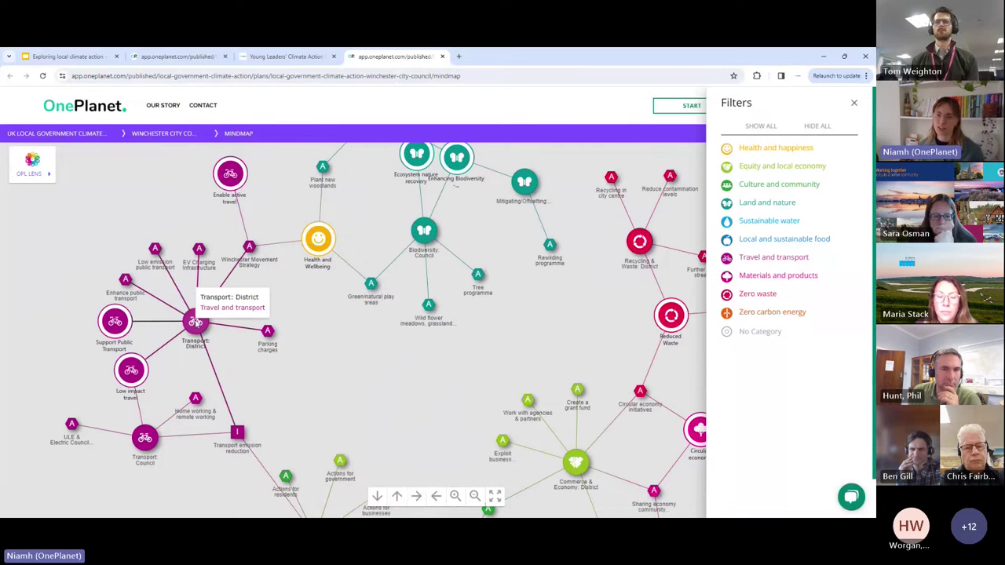
drag(265, 293, 266, 335)
click(456, 496)
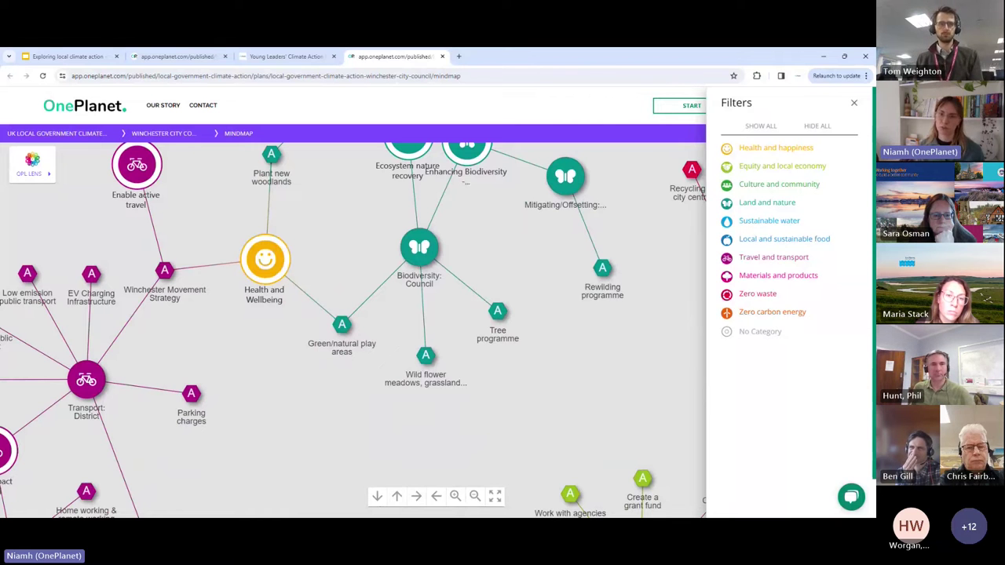
click(475, 496)
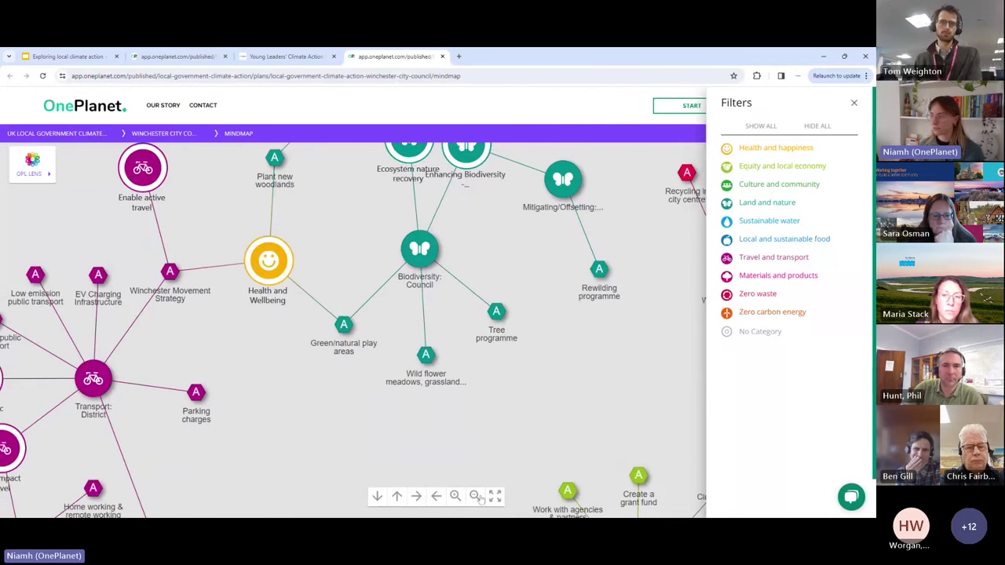
click(474, 496)
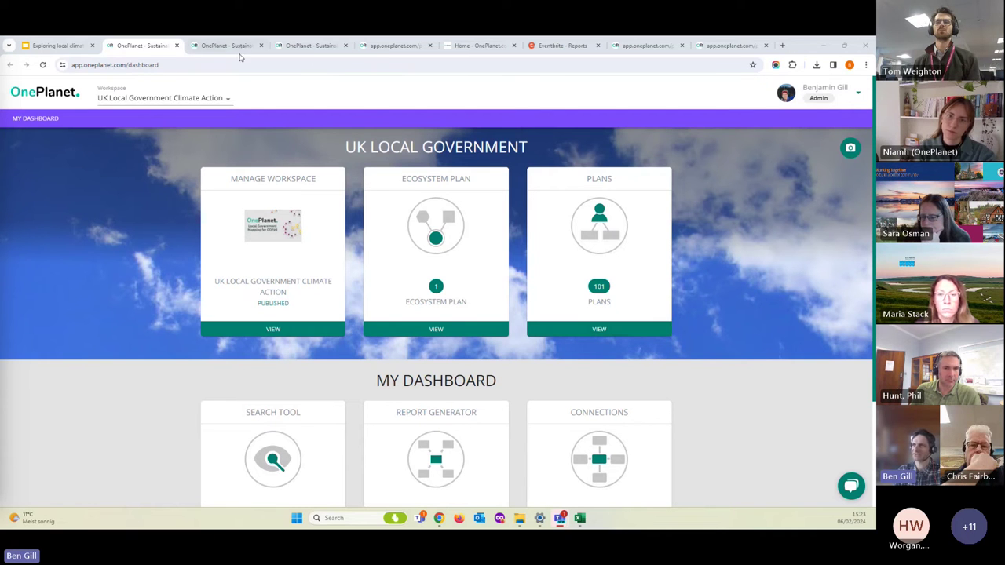
Search the workspace's plans for "win" and open the Winchester City Council plan
click(598, 333)
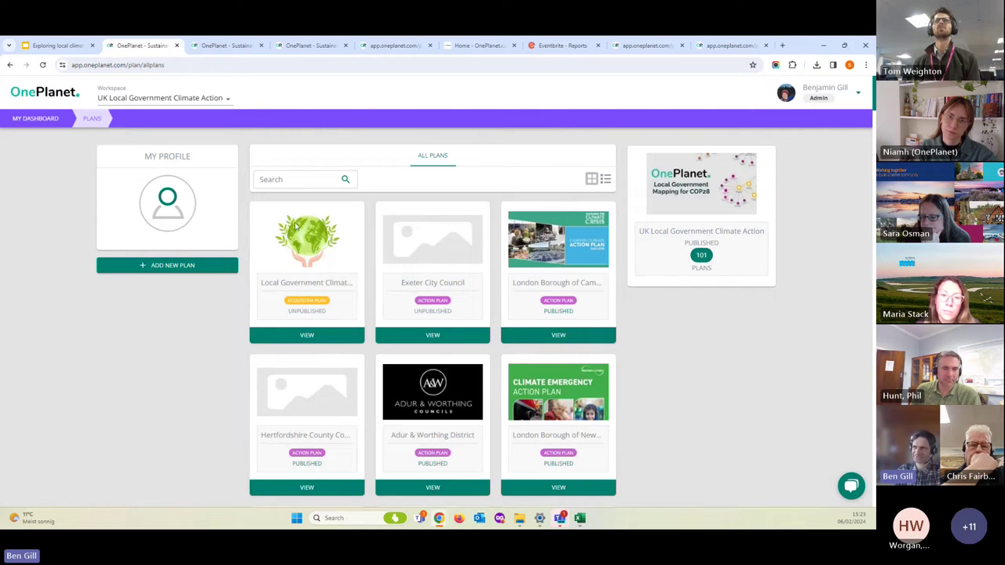
click(295, 180)
text(wn)
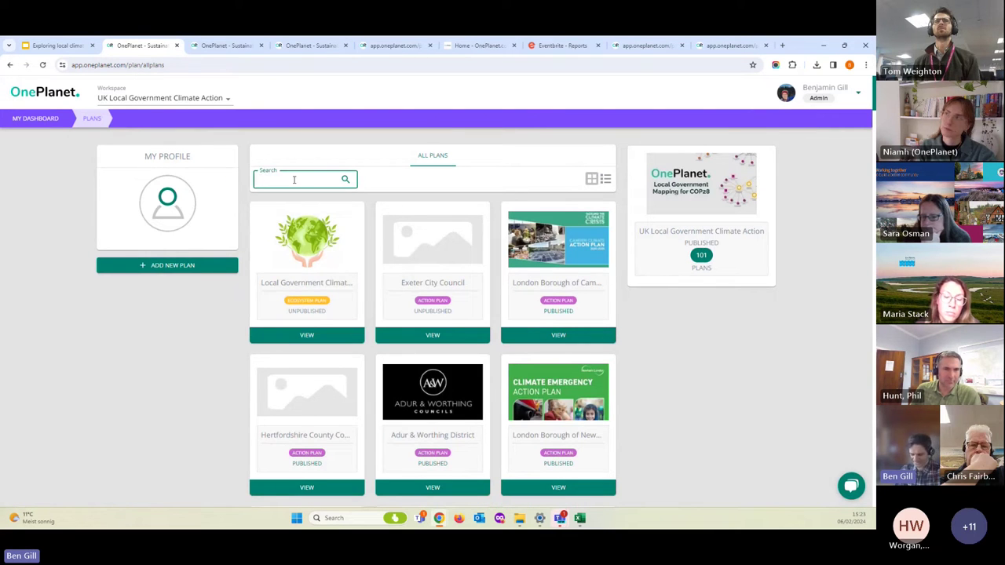
key(BackSpace)
text(in)
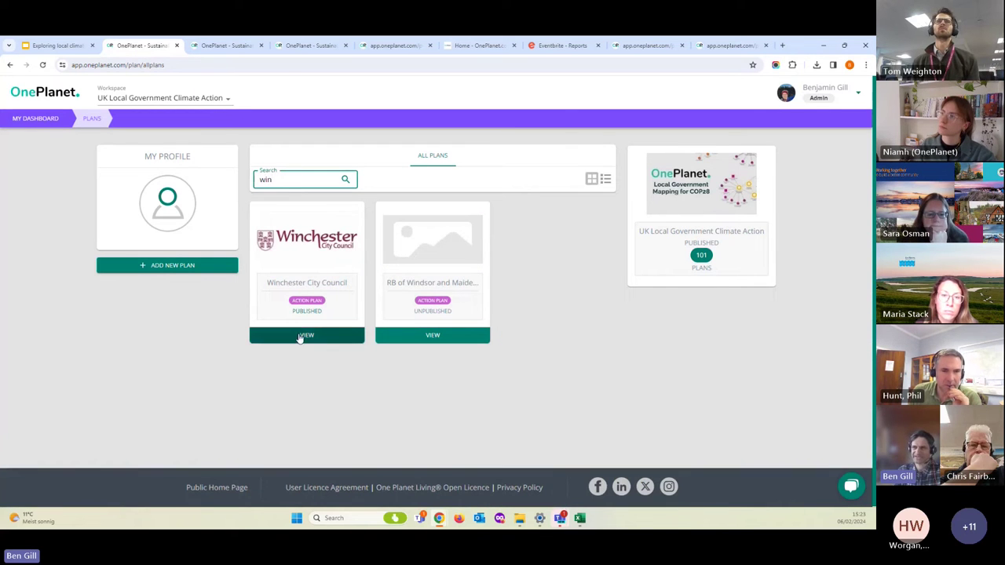
click(302, 335)
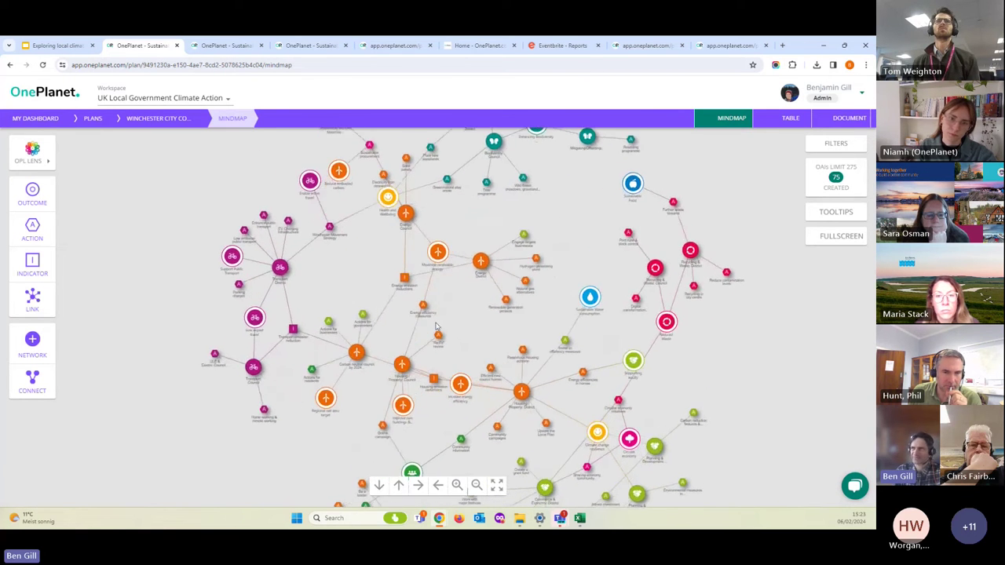
View the mindmap through the COP28 UAE lens, then switch it back to the One Planet Living lens
click(54, 158)
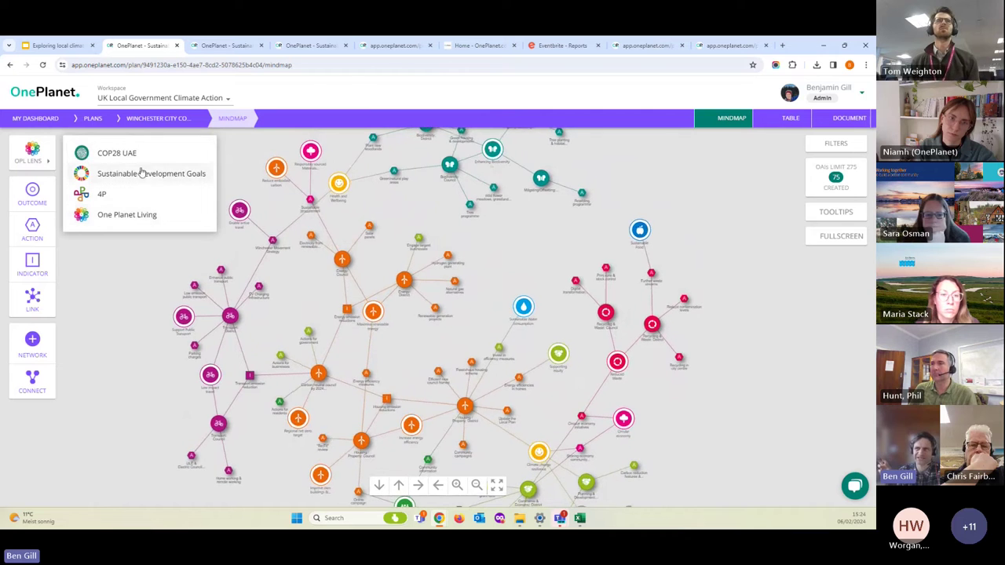
click(136, 154)
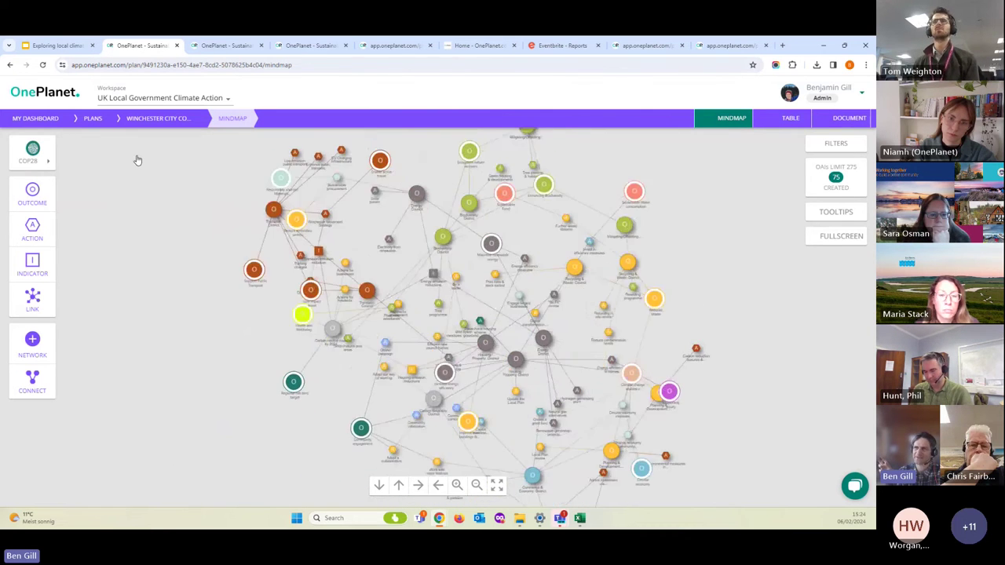
click(36, 153)
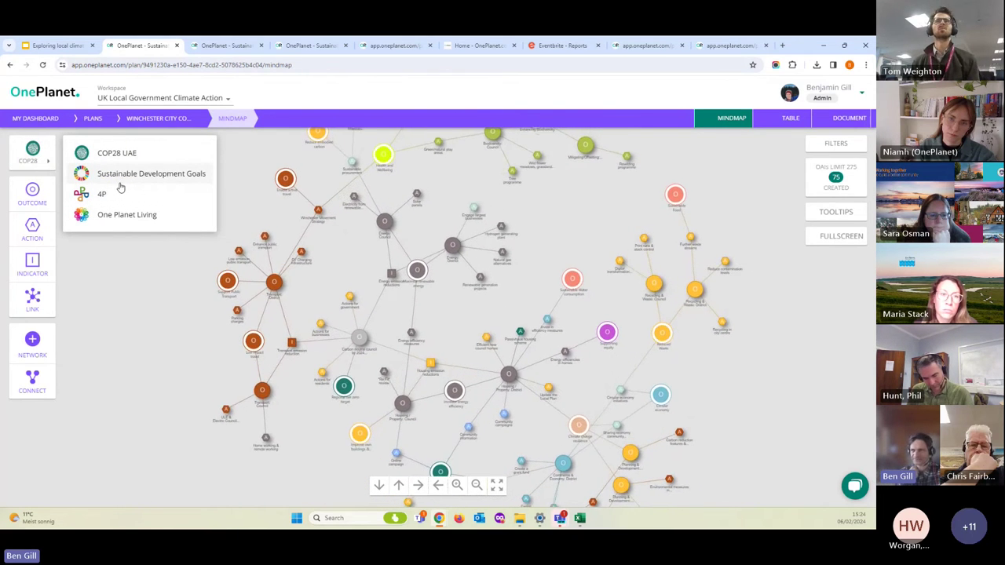
click(119, 215)
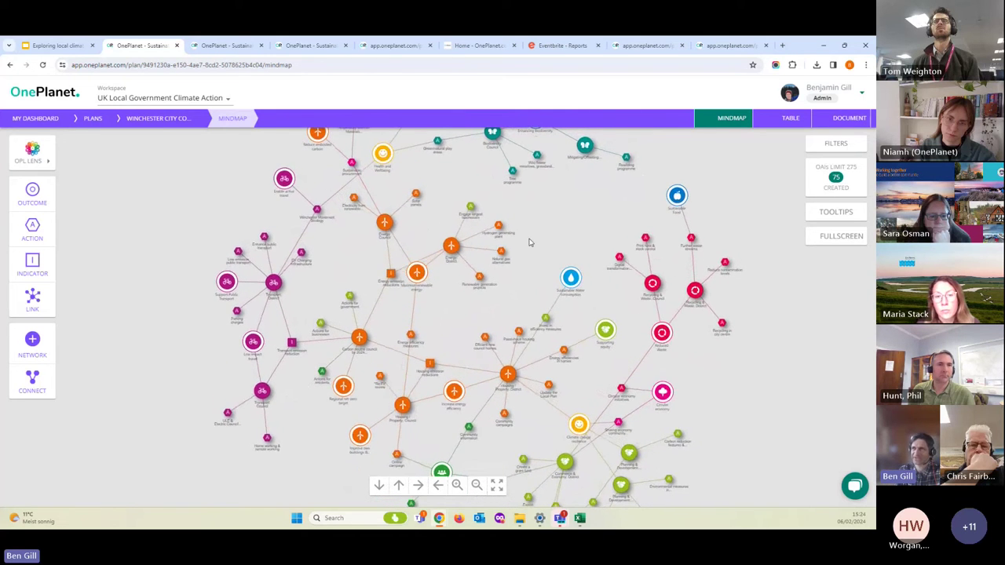
In the plan's table view, examine the Solar panels action's details and progress updates, then close them
click(783, 124)
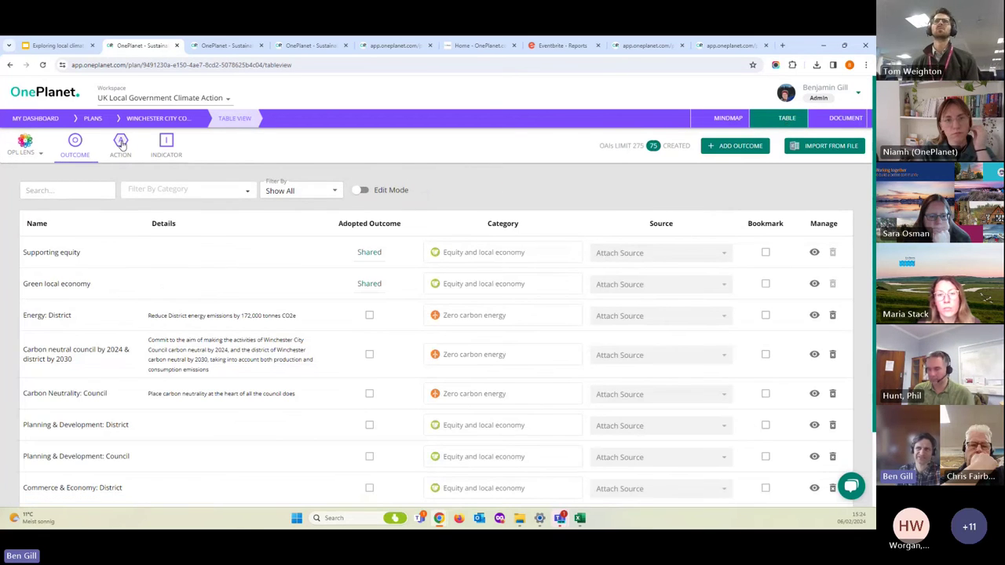
click(121, 144)
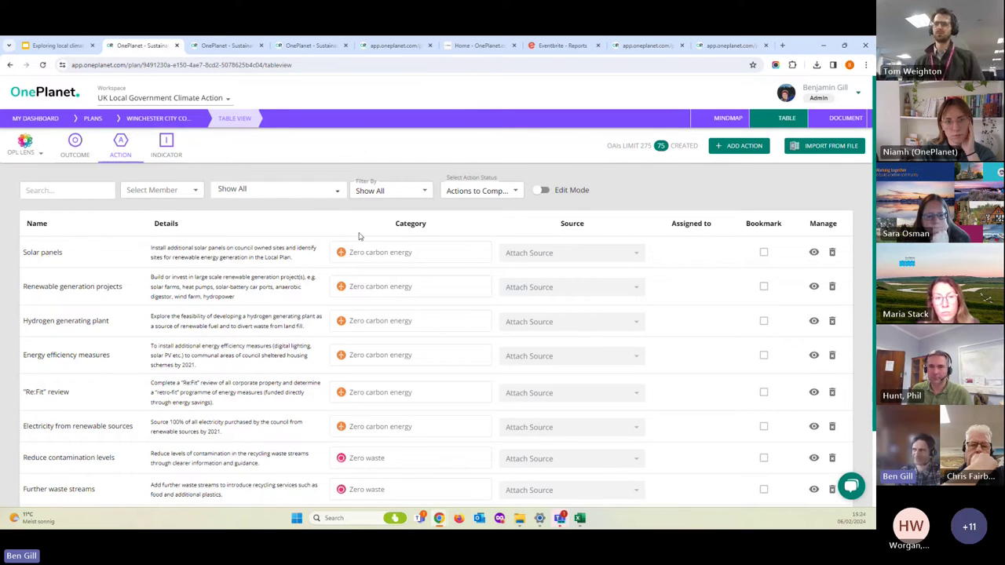
click(815, 253)
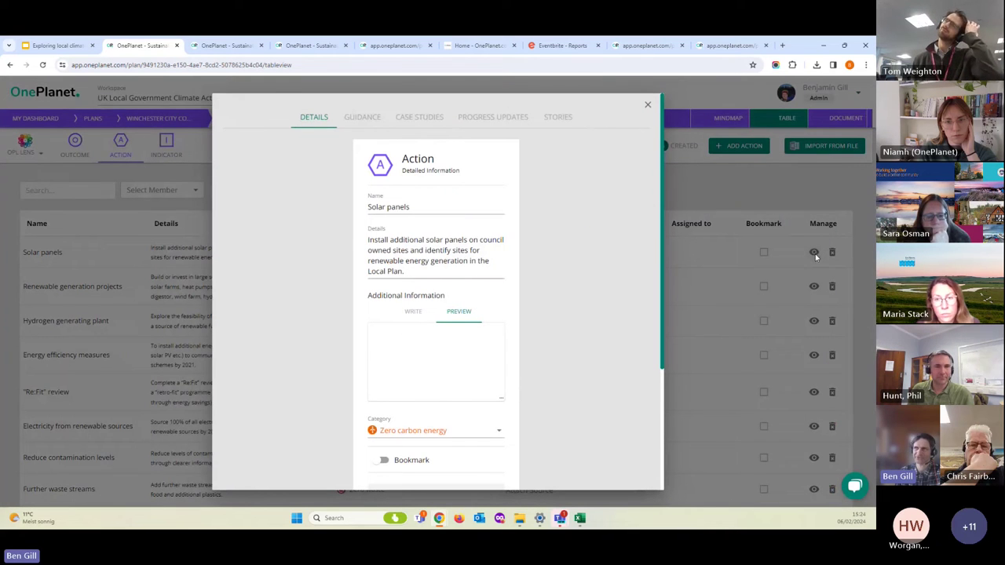
click(492, 120)
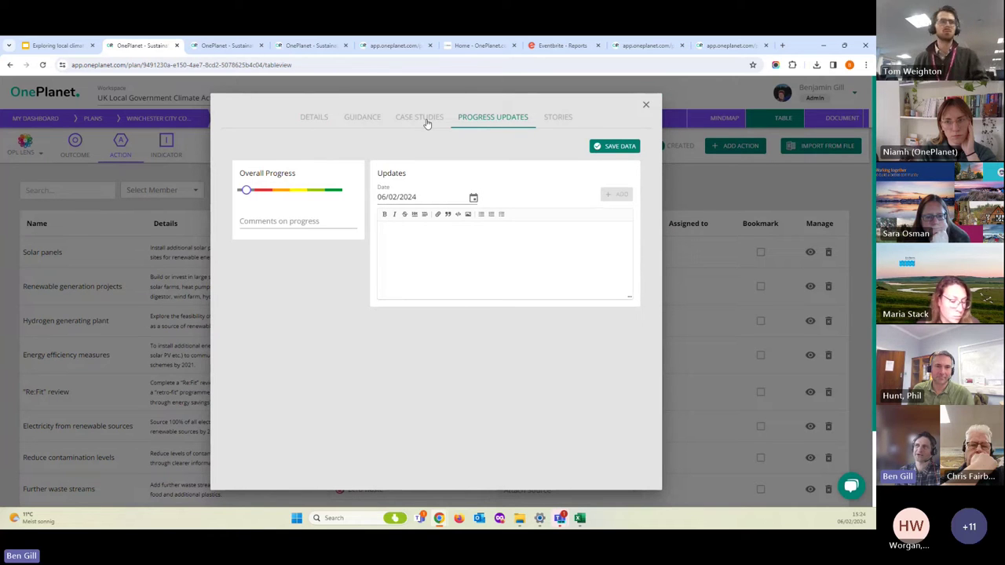
click(643, 106)
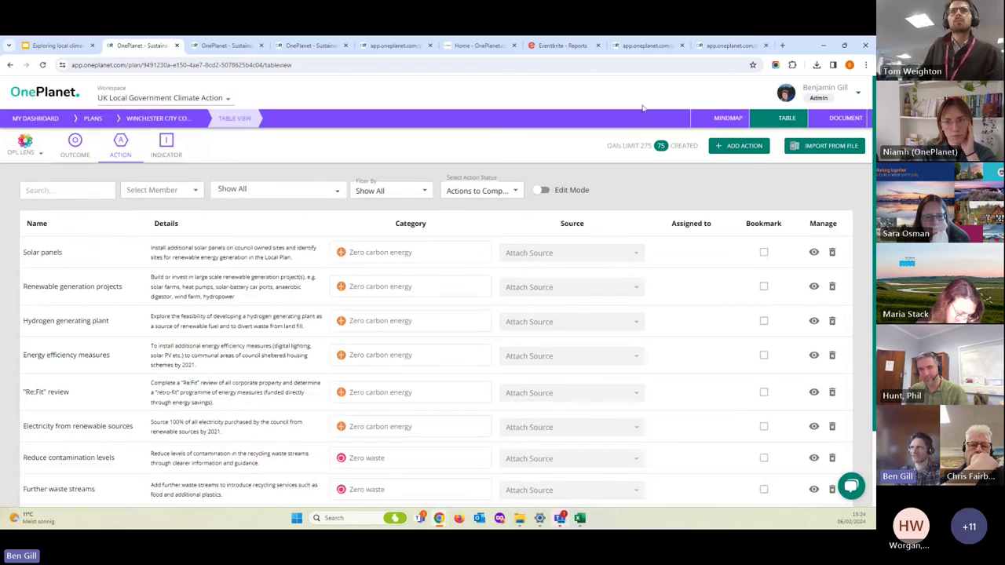
View the report filter options in the plan's document view, then return to the full mindmap
click(846, 119)
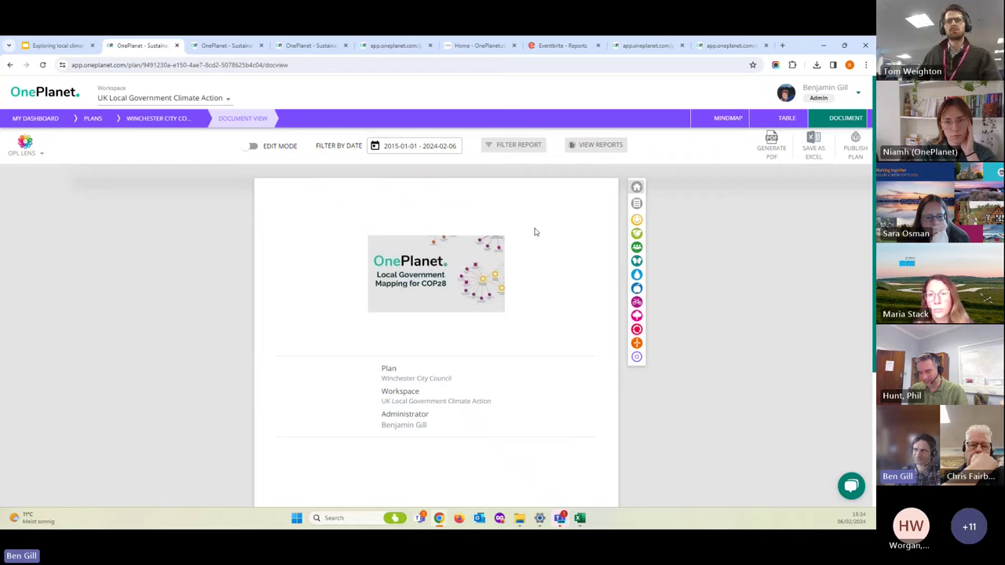
click(506, 146)
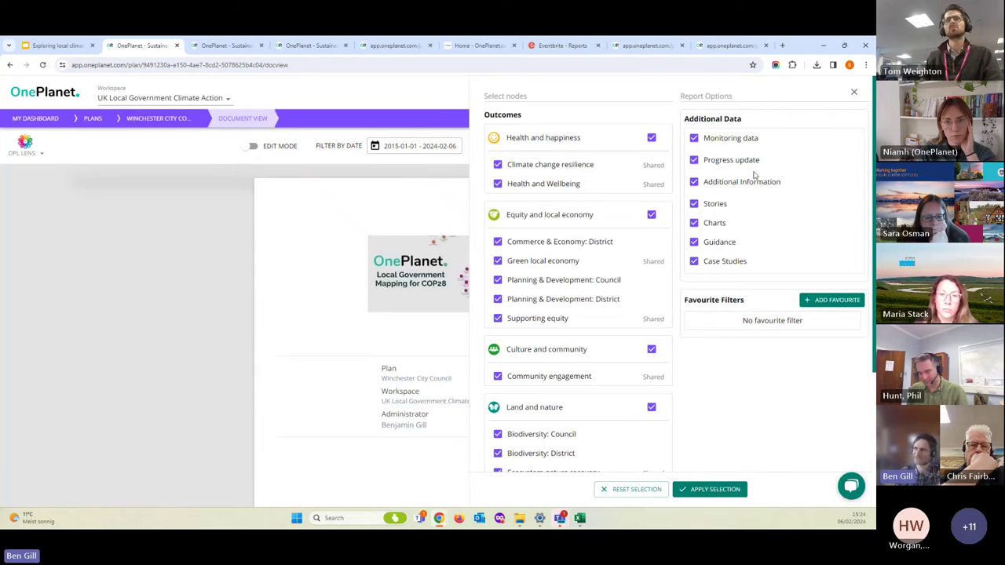
click(854, 93)
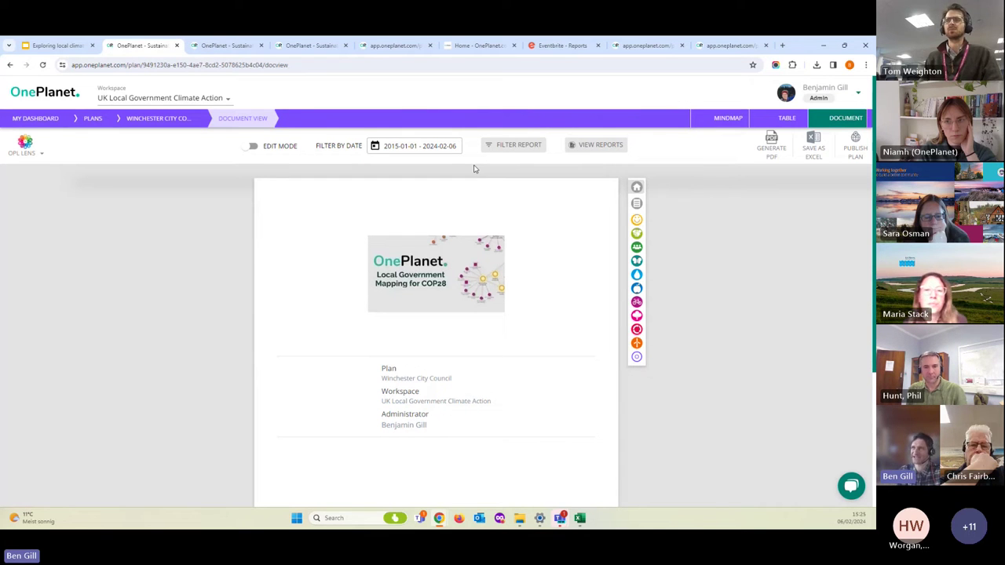
click(717, 120)
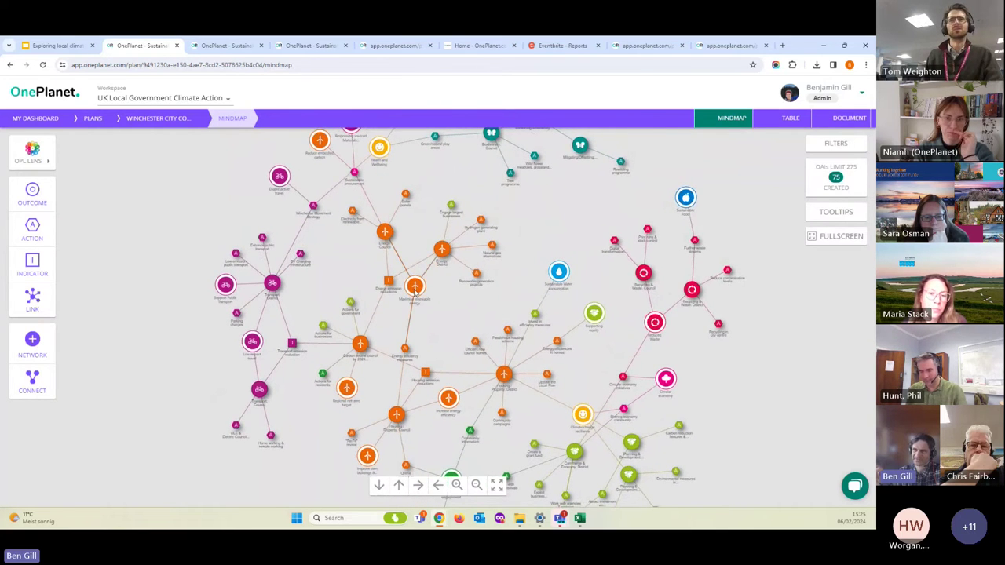
scroll(414, 291, down, 3)
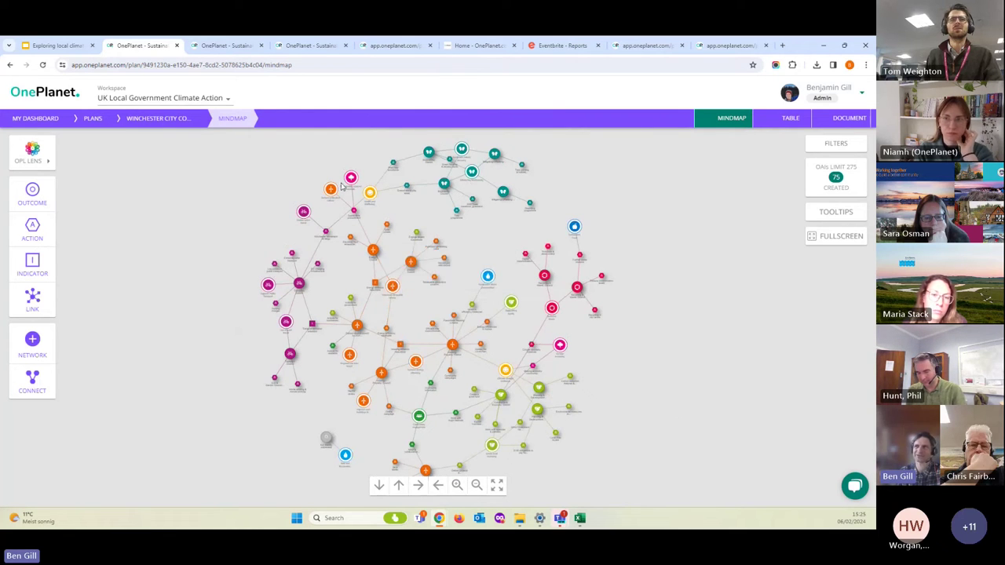
Open the workspace's Connections overview of global outcomes, shared outcomes and shared indicators from the dashboard
click(216, 47)
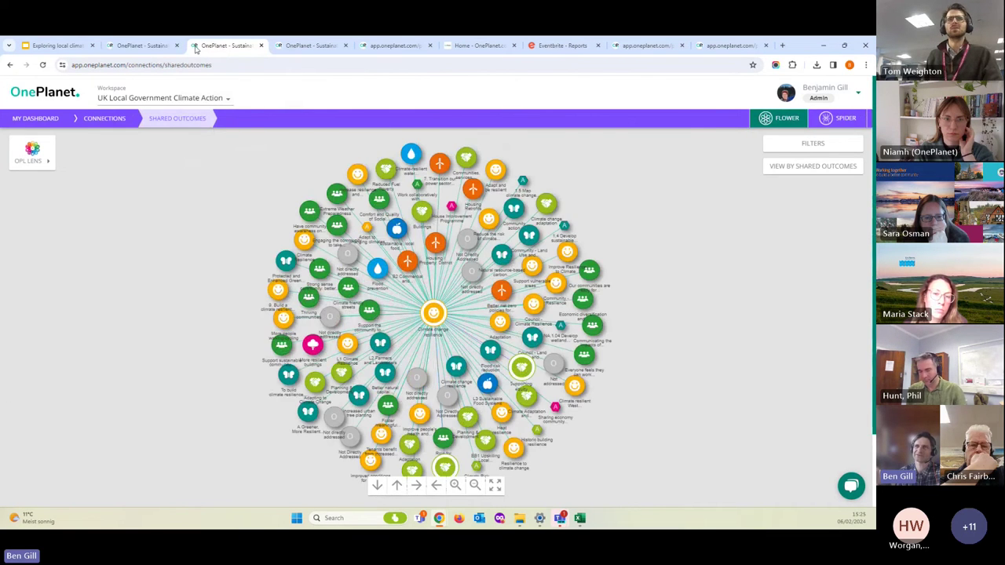
click(144, 48)
click(31, 119)
scroll(448, 359, down, 3)
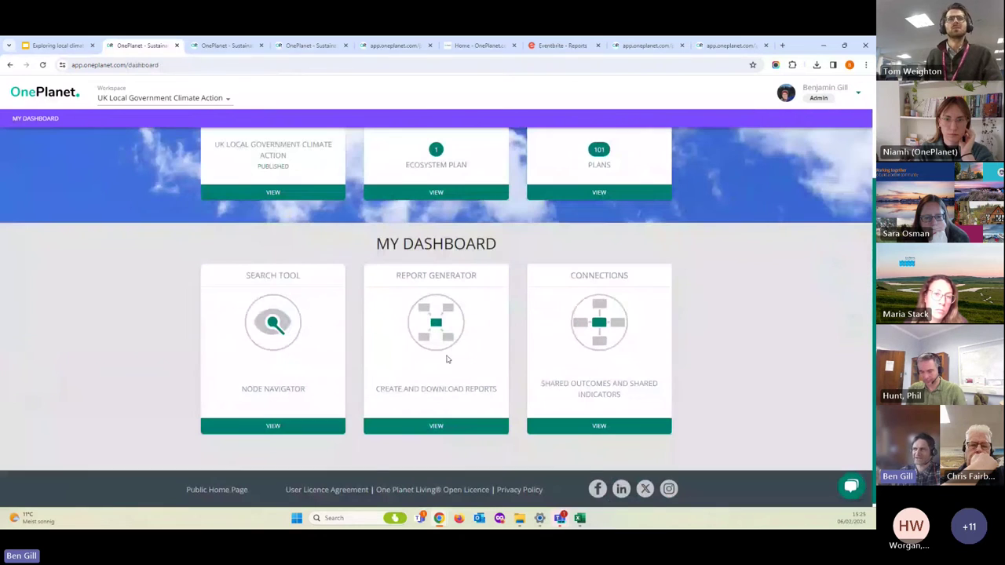
click(597, 428)
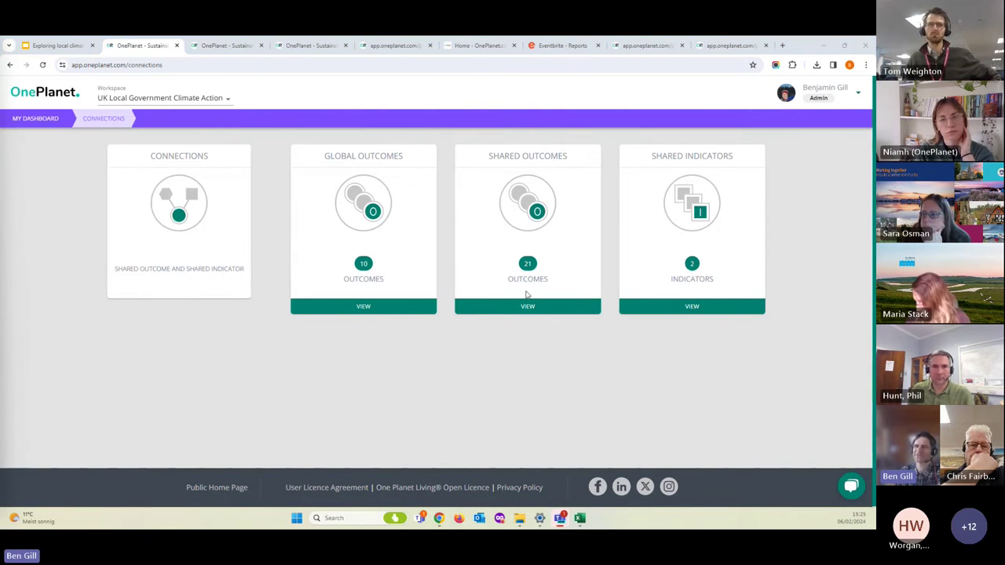
Show the Health and Wellbeing shared outcome with everything linked to it in the shared outcomes diagram
click(219, 45)
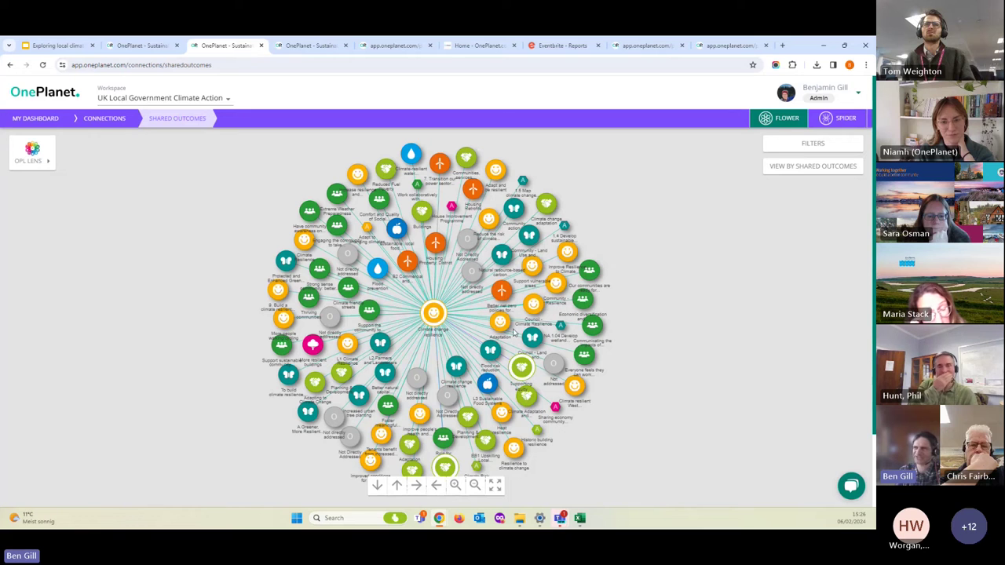
click(830, 170)
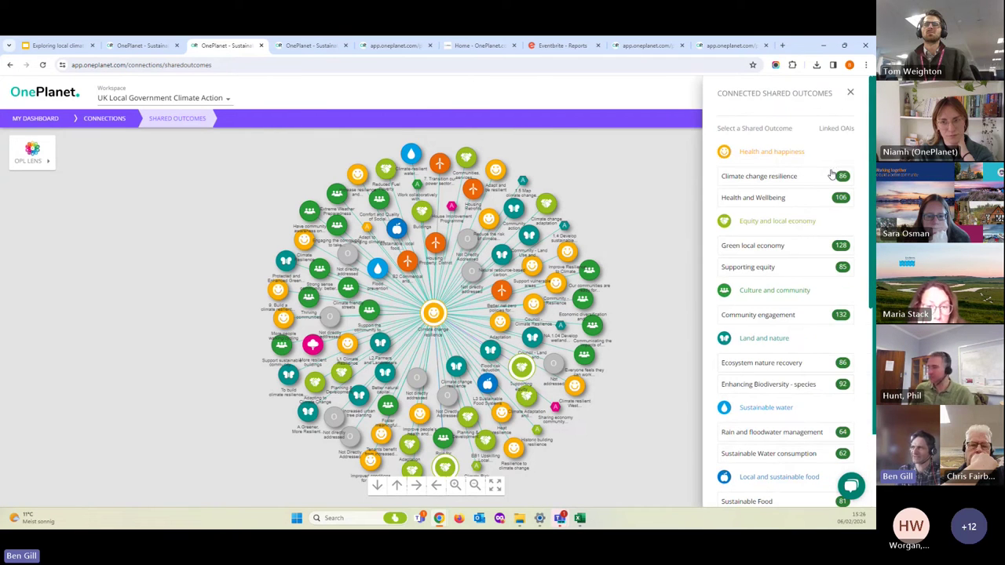
click(792, 204)
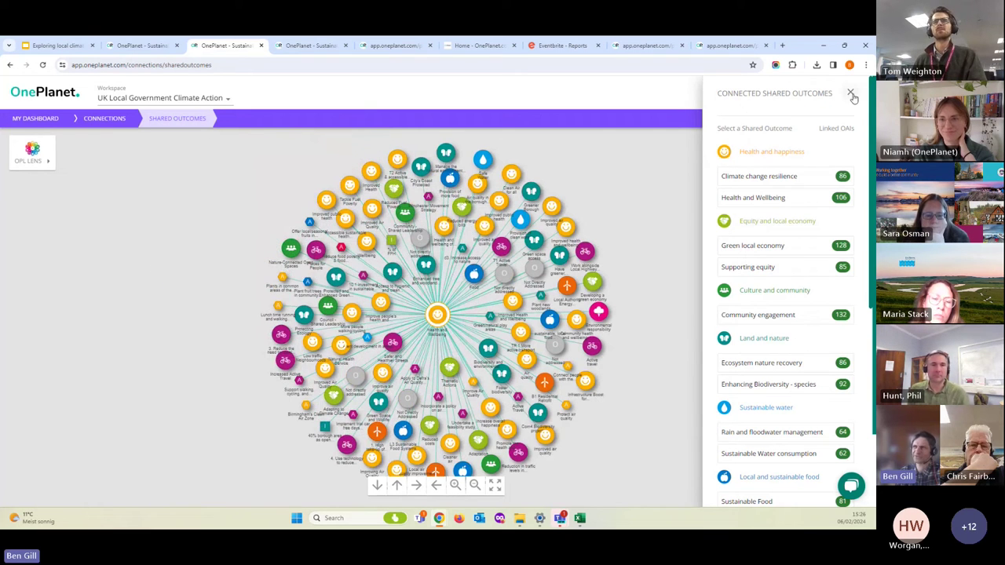
click(853, 94)
Filter the shared outcomes diagram by category so that only Travel and transport is shown
click(831, 145)
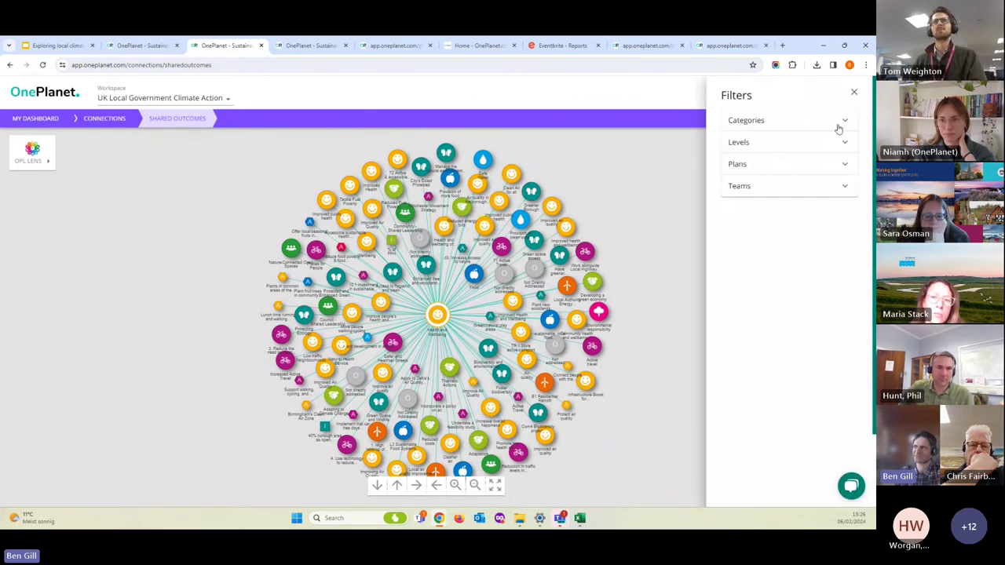
click(845, 126)
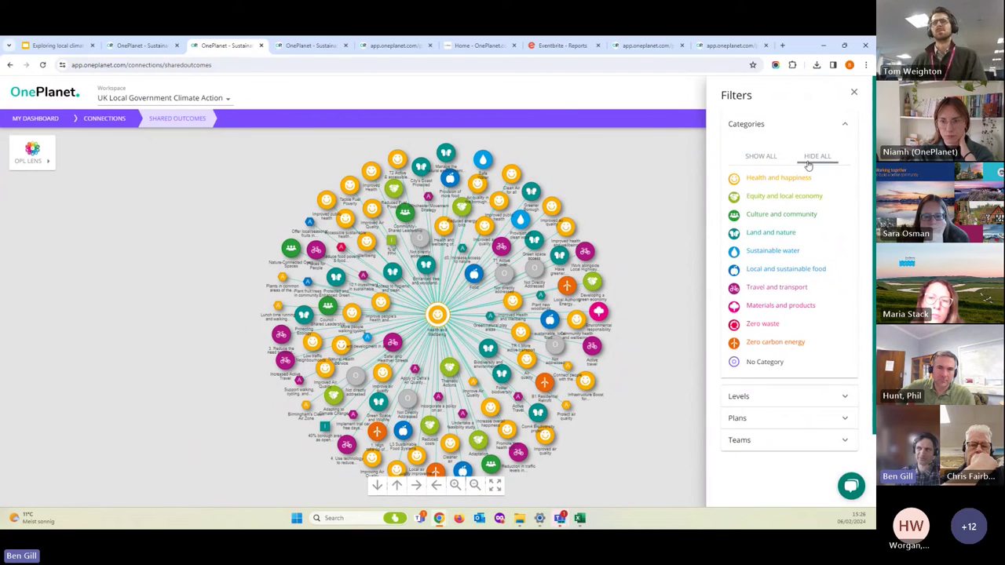
click(817, 156)
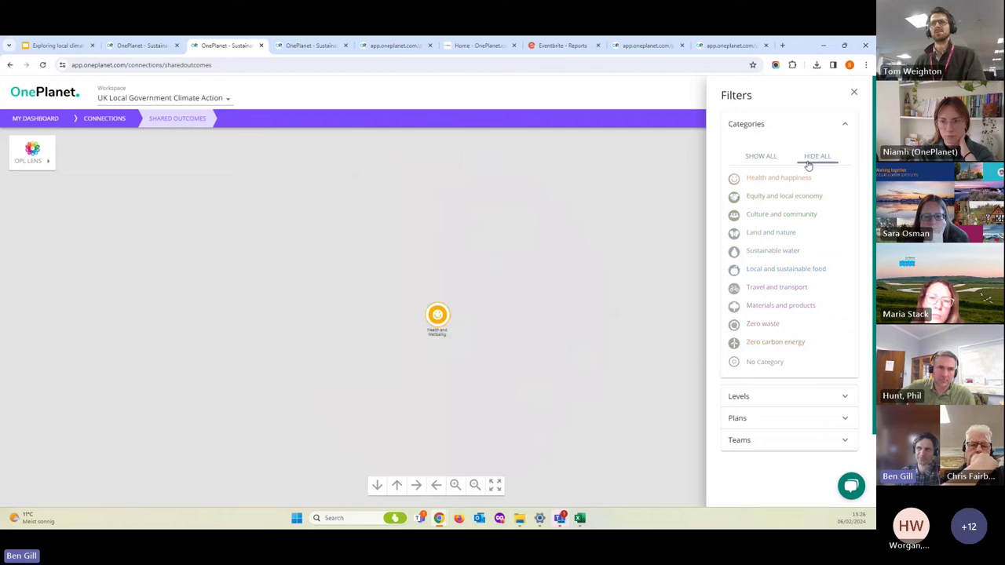
click(778, 290)
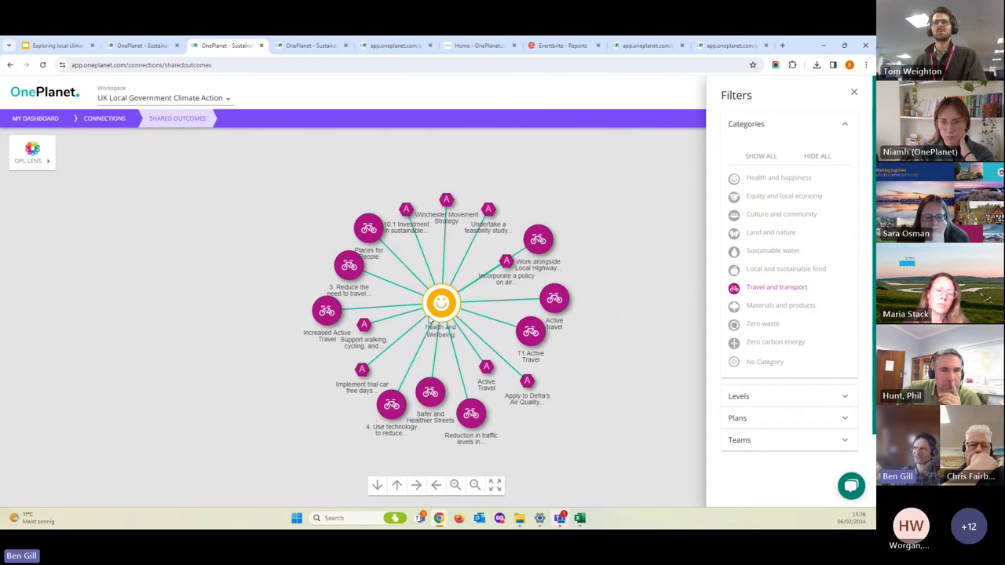
Deselect all plans in the filters and include only the South East and London teams
click(848, 128)
click(846, 166)
click(733, 230)
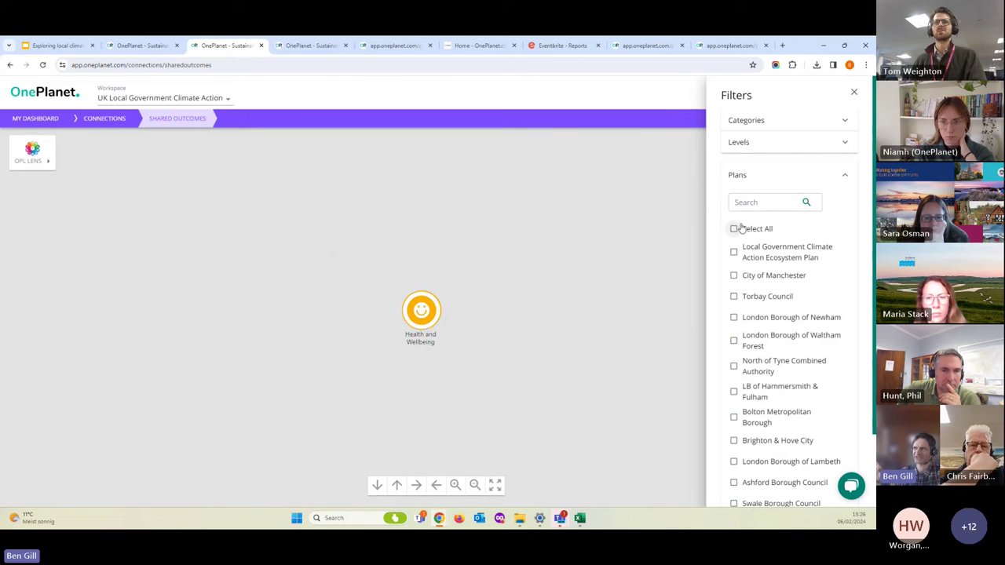
click(846, 175)
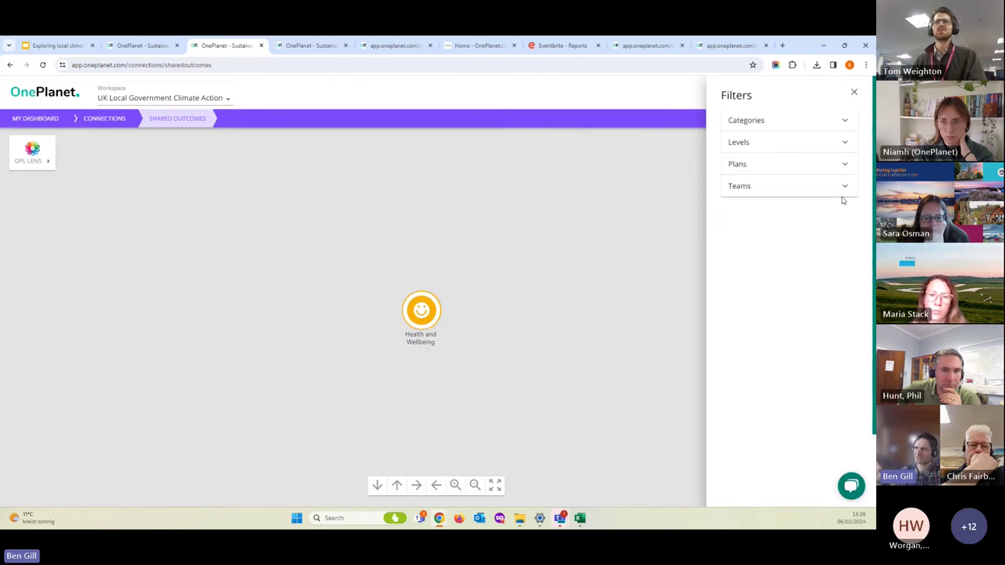
click(845, 193)
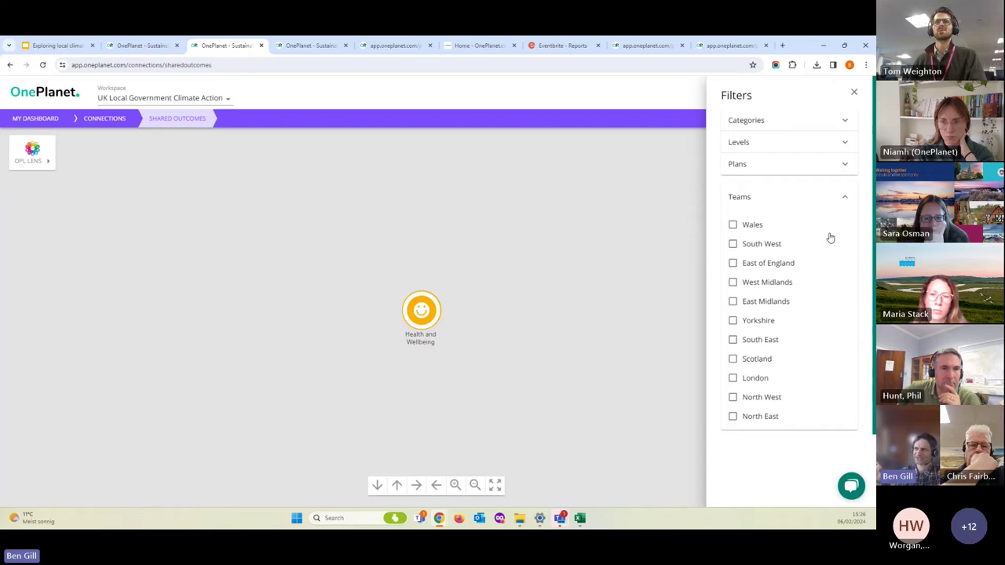
click(733, 341)
click(733, 379)
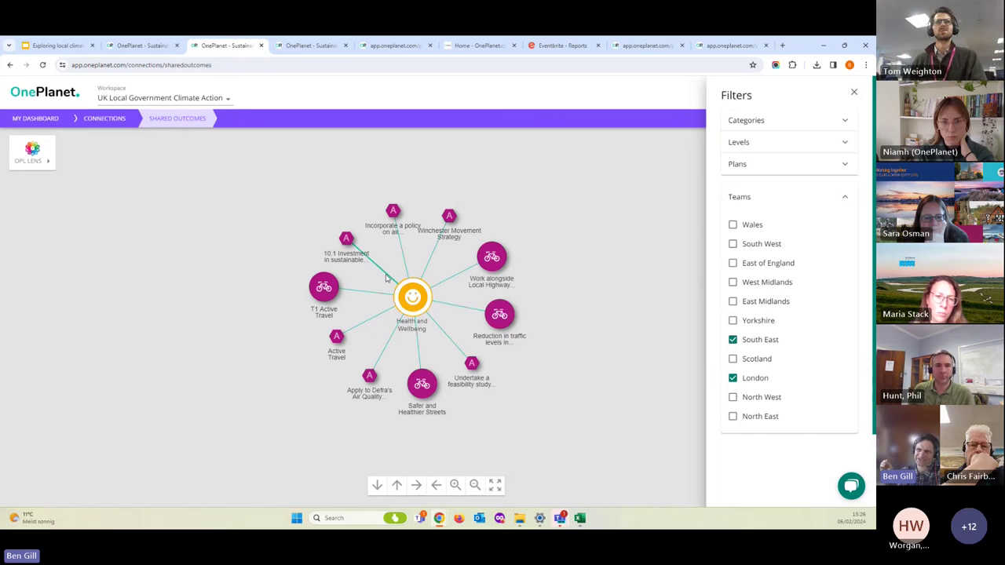
Check which council's plan connects T1 Active Travel to Health and Wellbeing
mouse_move(387, 278)
mouse_move(420, 302)
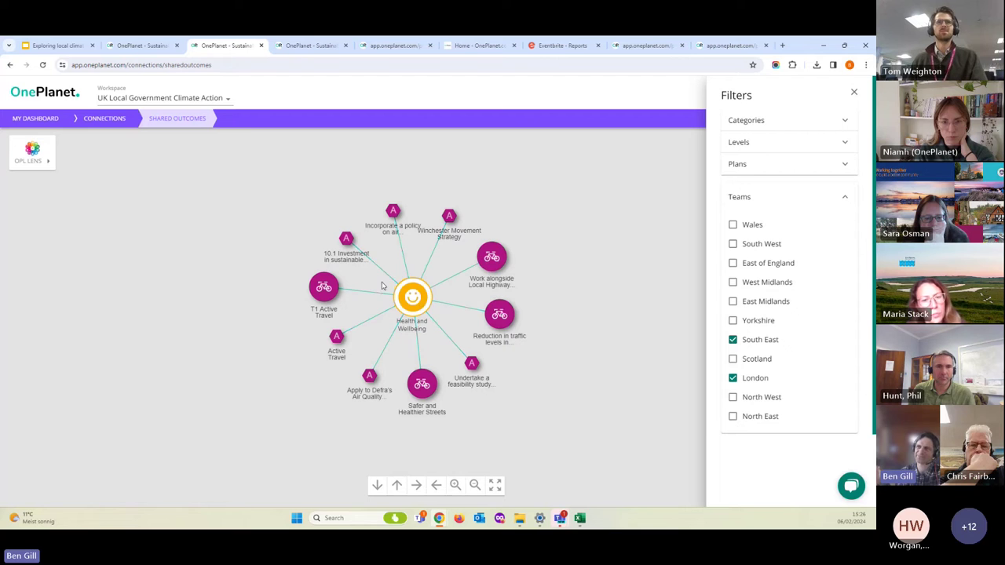
mouse_move(326, 289)
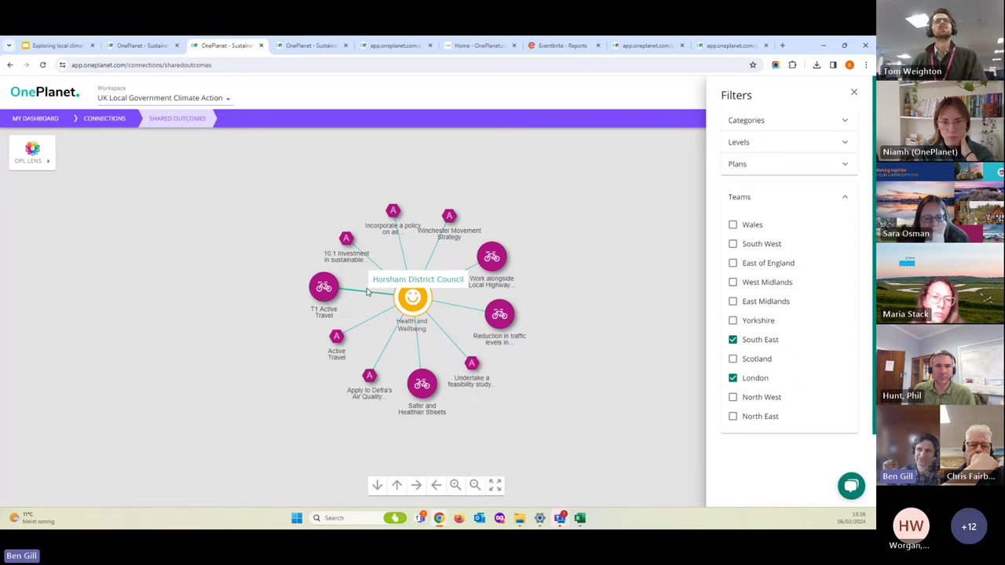
Expand T1 Active Travel, Reduction in traffic levels in AQMAs, Work alongside Local Highway, and Safer and Healthier Streets to show their linked items
click(327, 296)
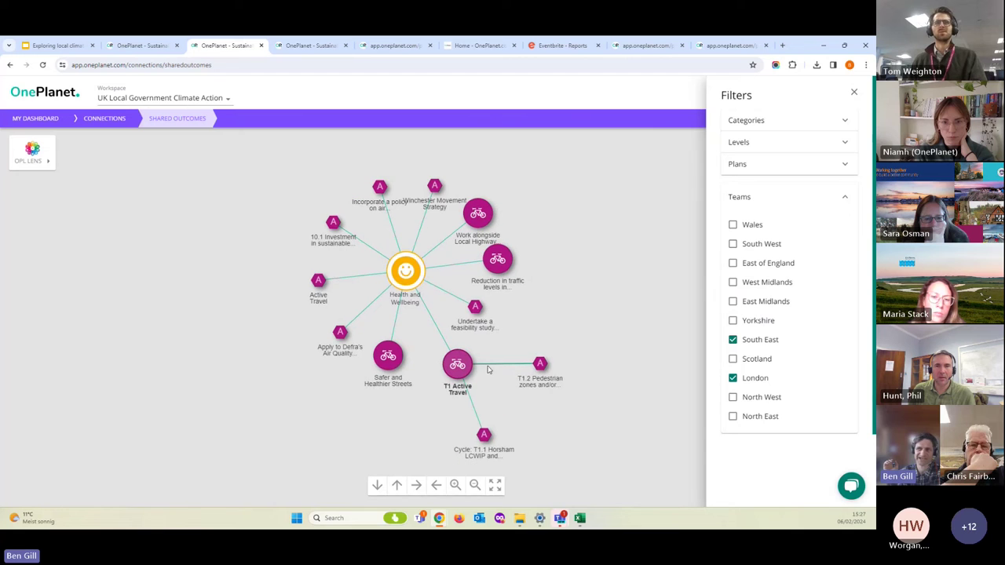
click(505, 266)
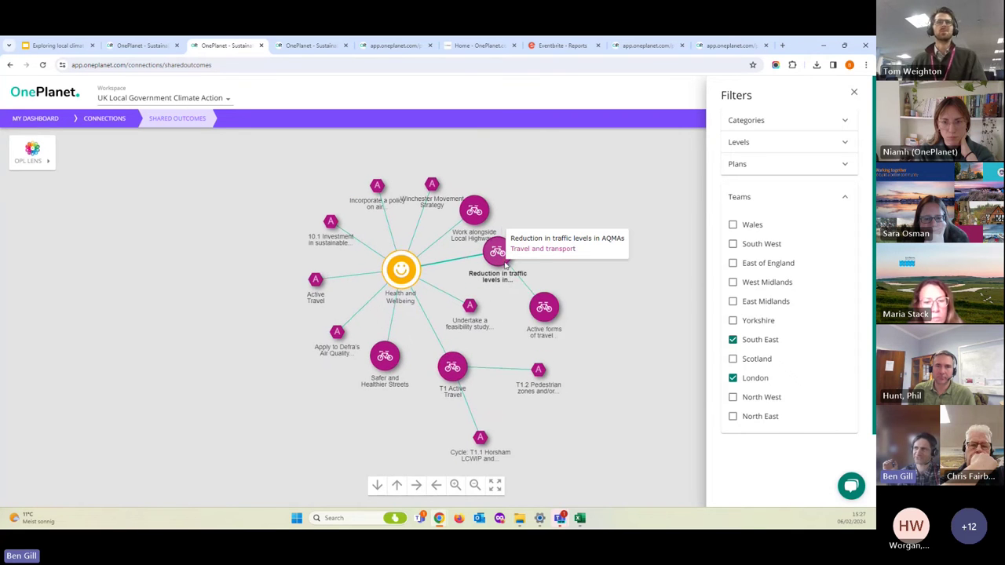
click(463, 209)
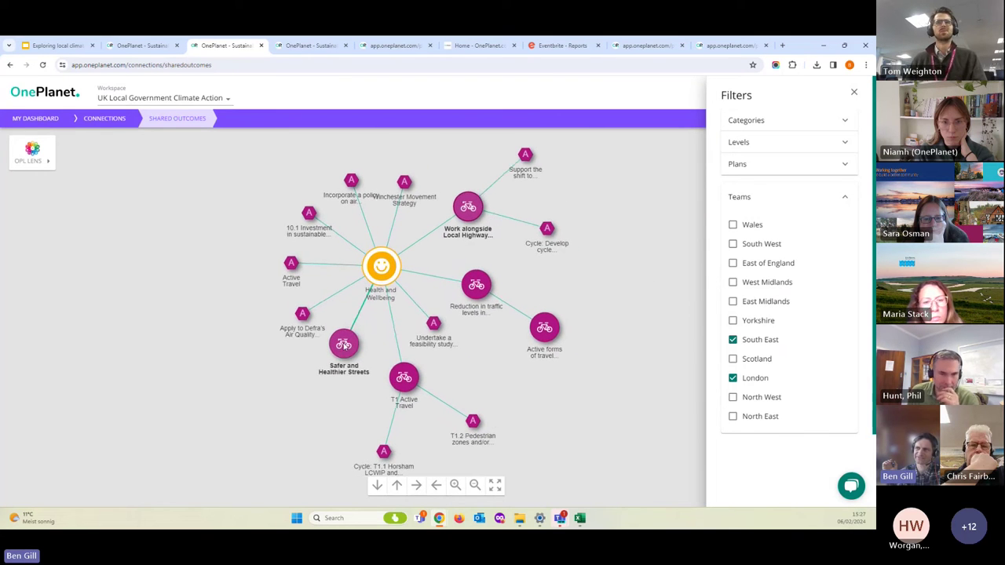
click(345, 347)
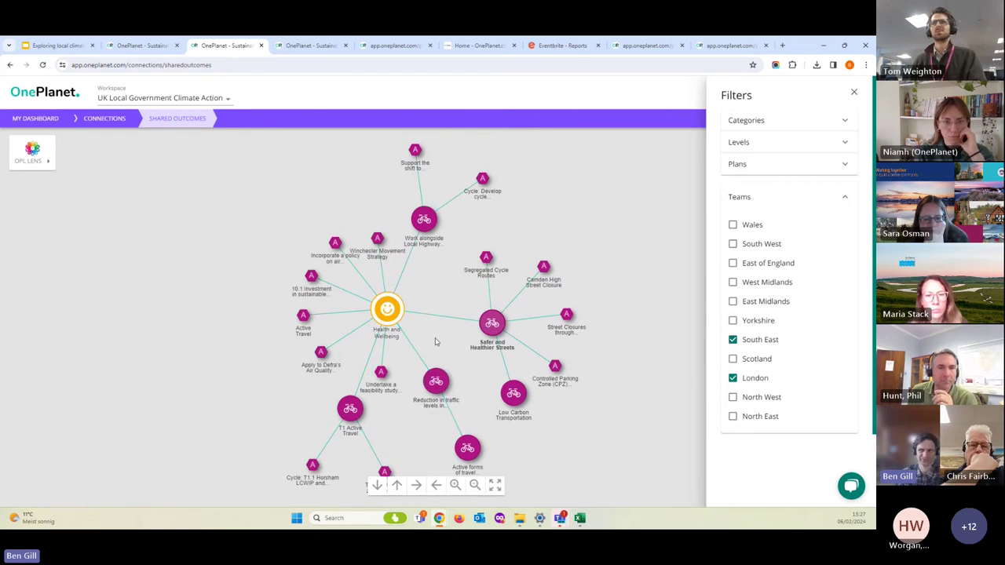
mouse_move(384, 315)
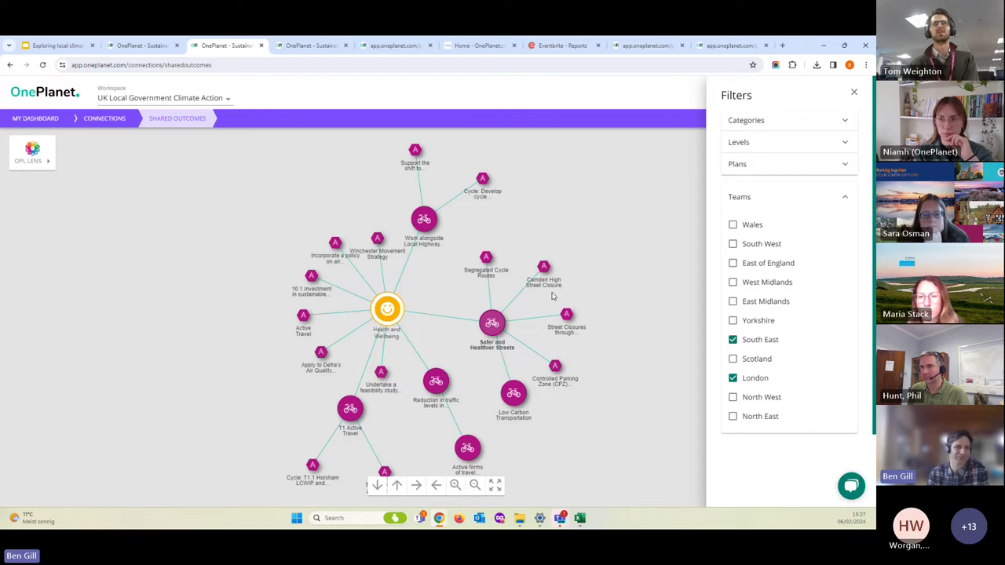
click(845, 201)
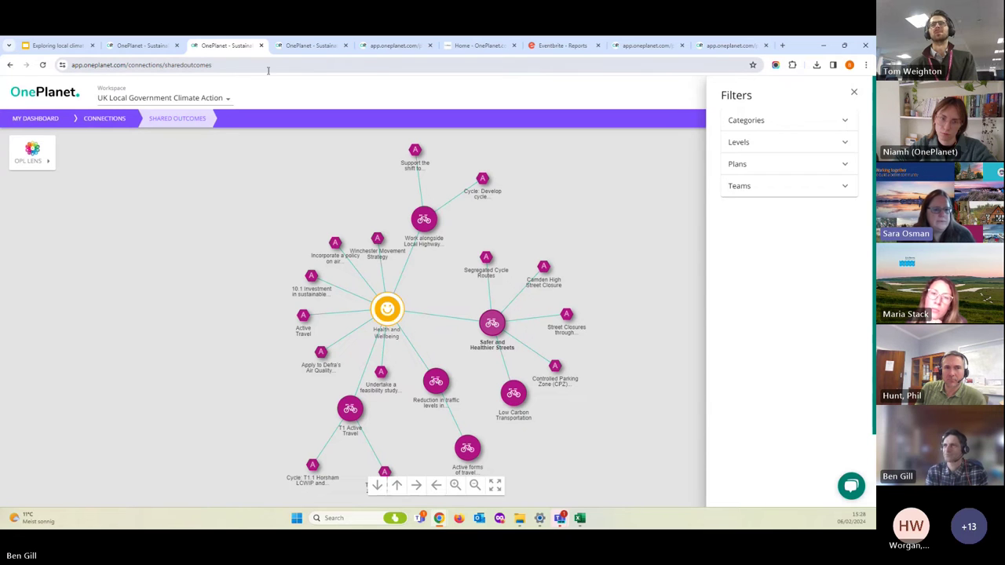
Go back to the Winchester City Council mindmap and look over its central part
click(321, 49)
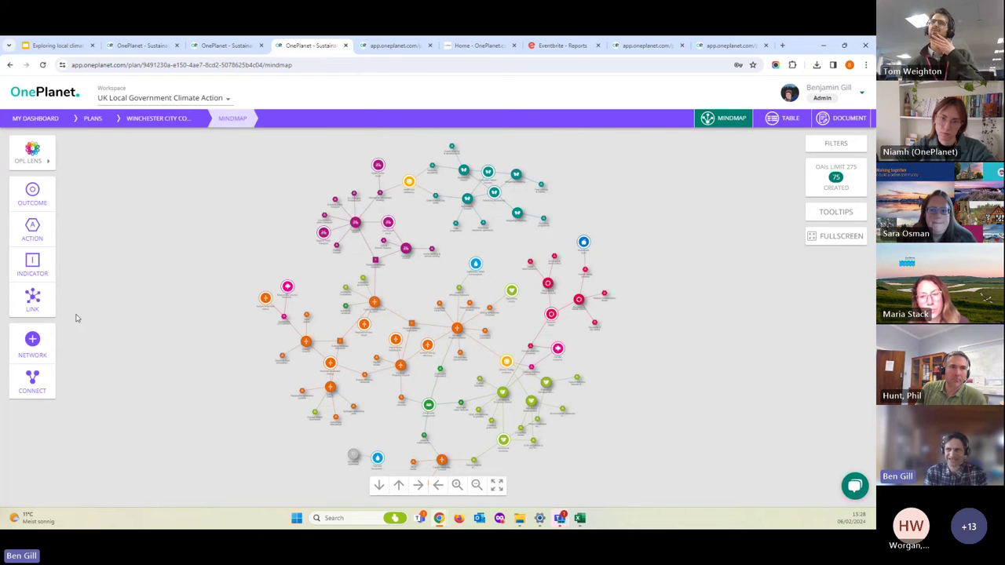
scroll(211, 337, down, 2)
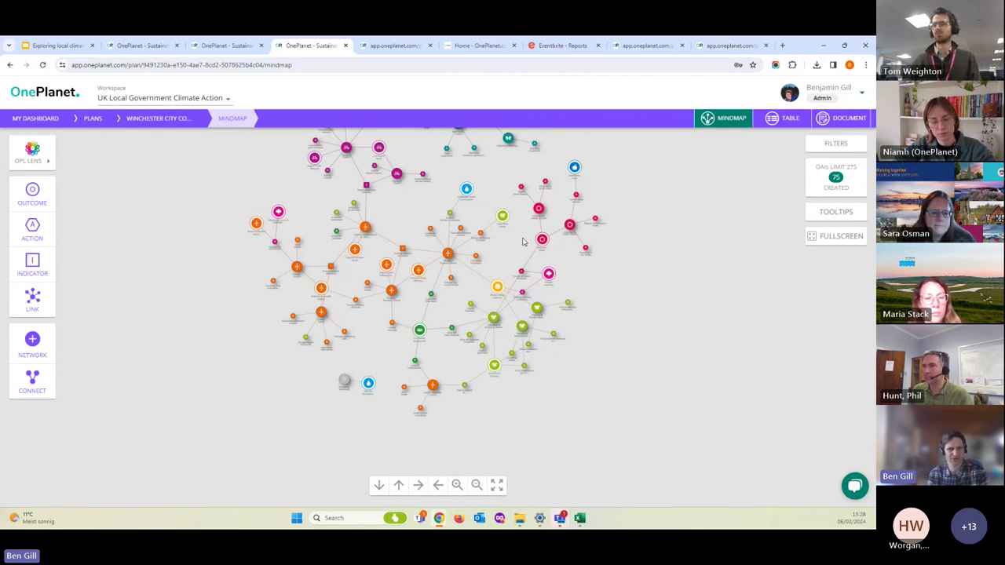
scroll(487, 296, up, 2)
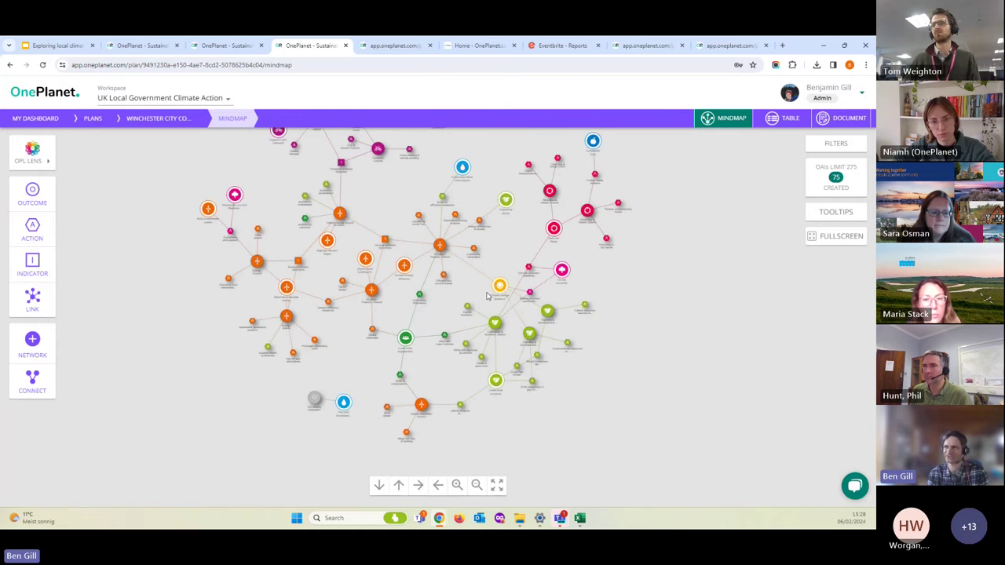
Filter the Winchester mindmap by primary category to show only Sustainable water, Local and sustainable food, and Travel and transport
click(836, 147)
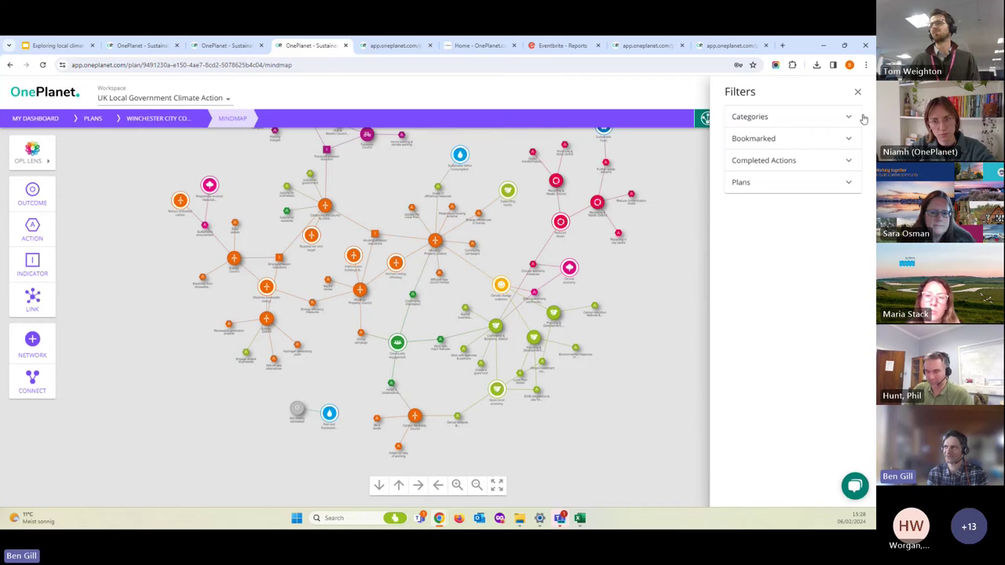
click(855, 119)
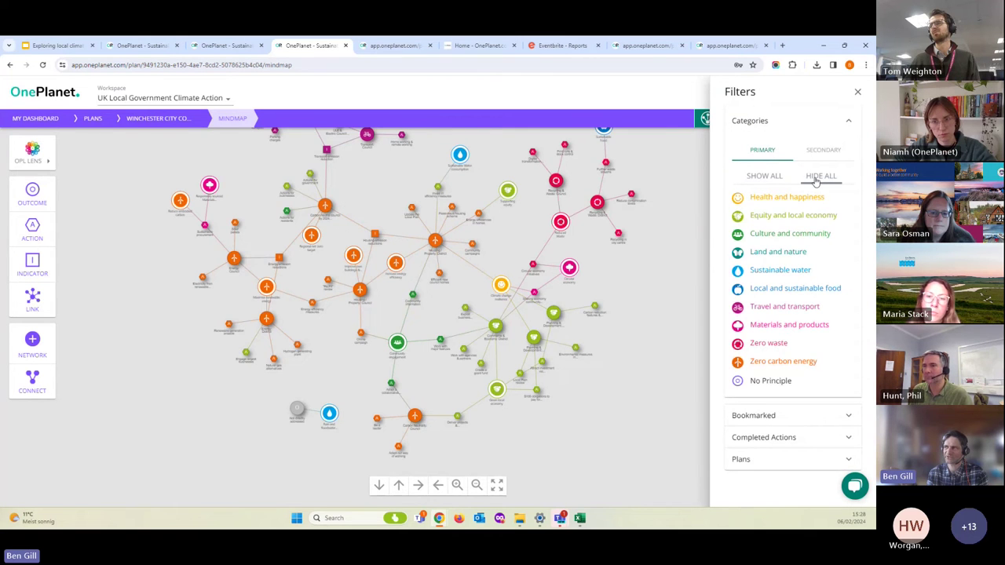
click(816, 178)
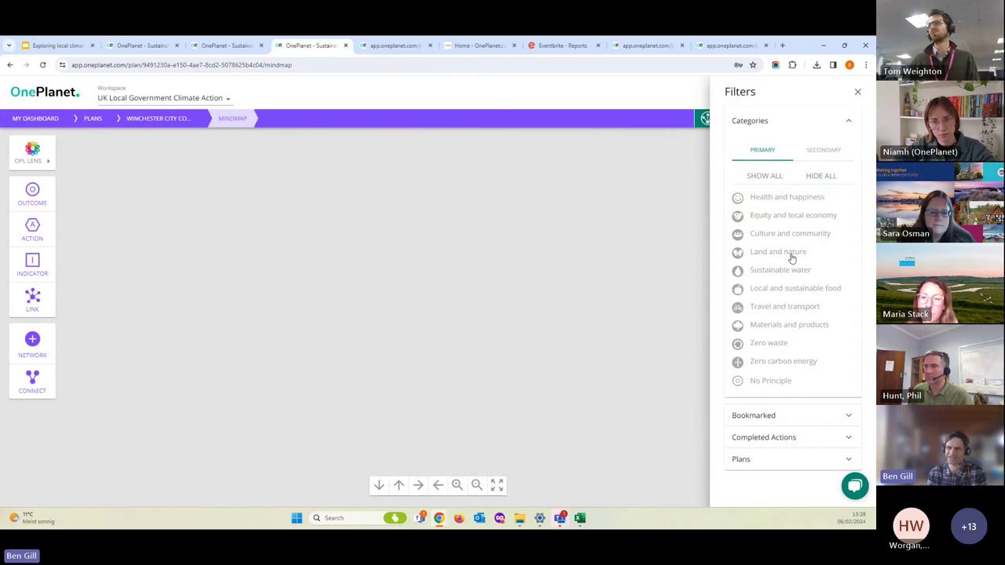
click(791, 270)
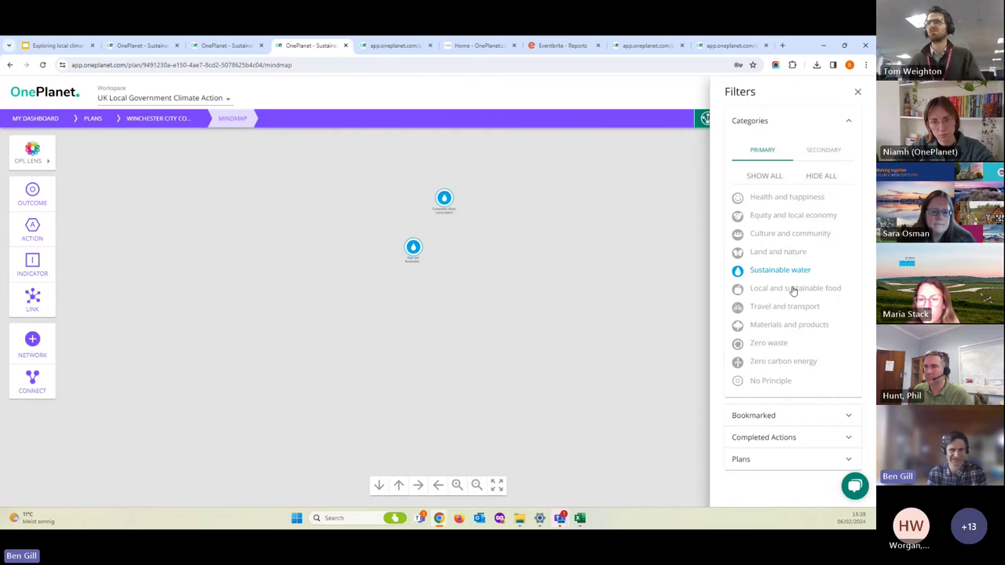
click(794, 291)
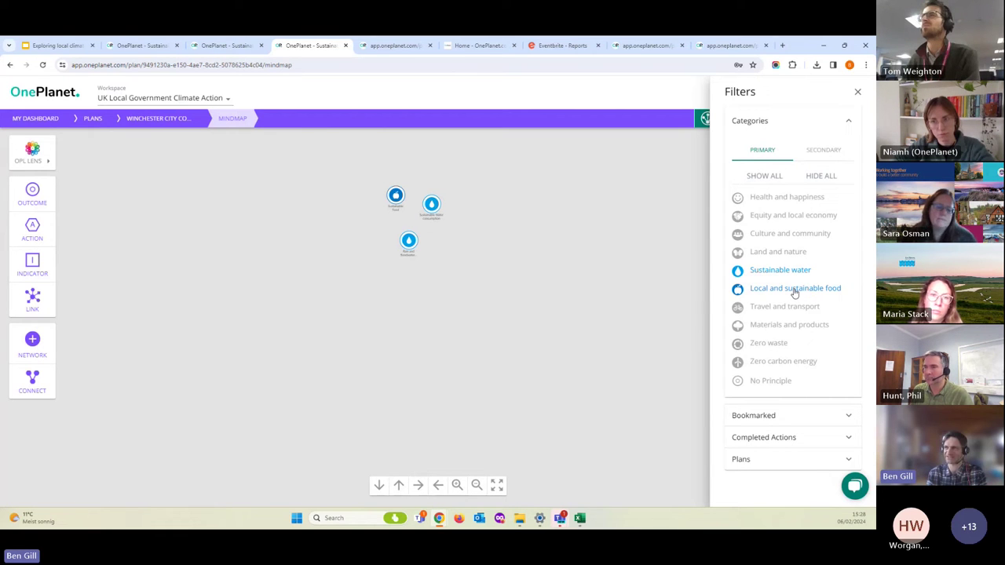
click(794, 307)
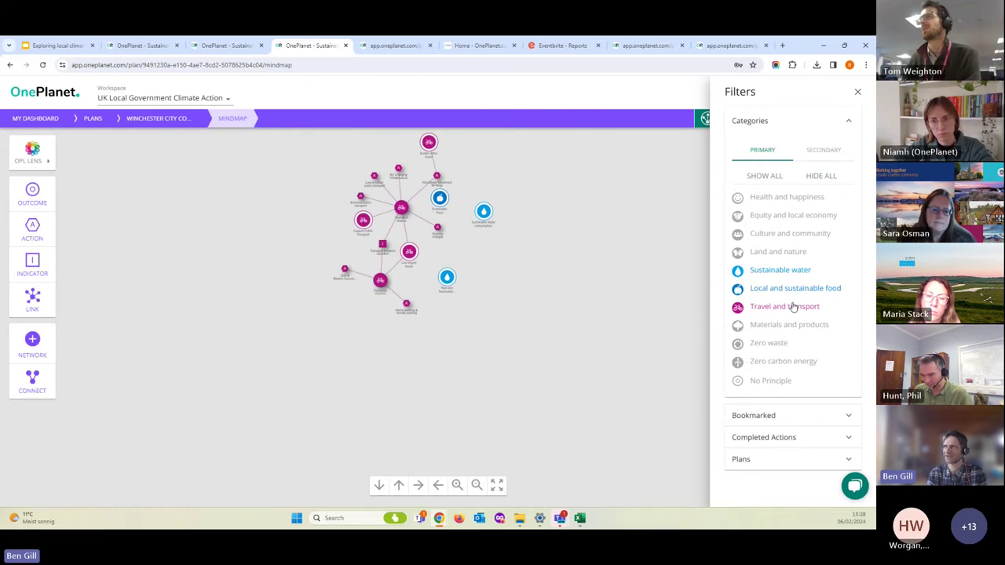
Show all primary categories in the mindmap again and check which lenses are available
click(765, 176)
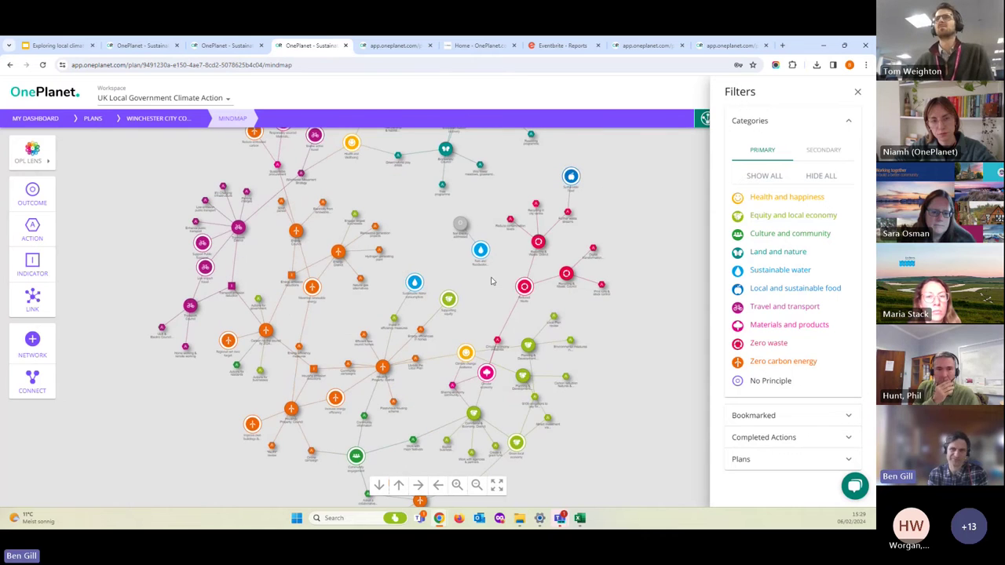
click(42, 161)
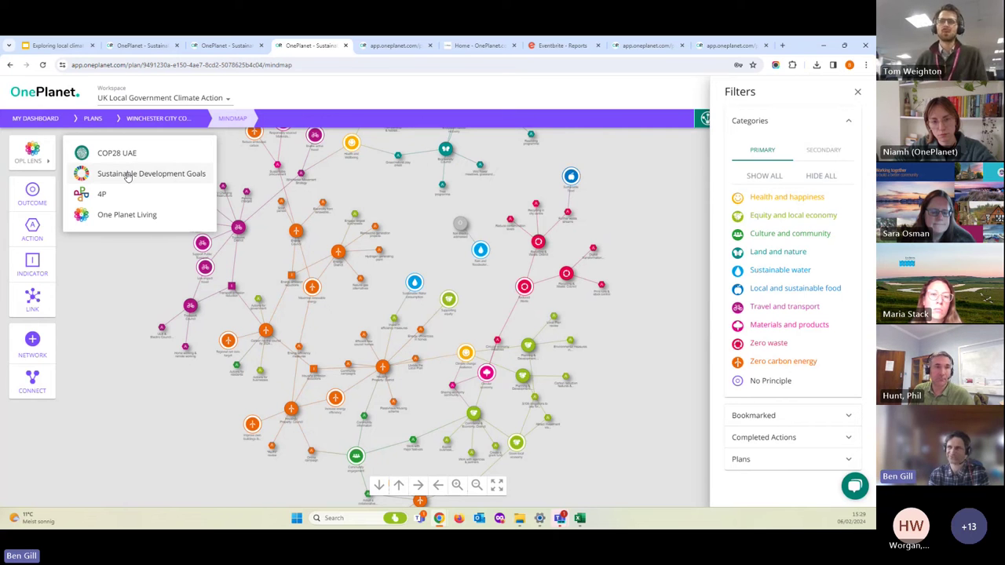
click(119, 276)
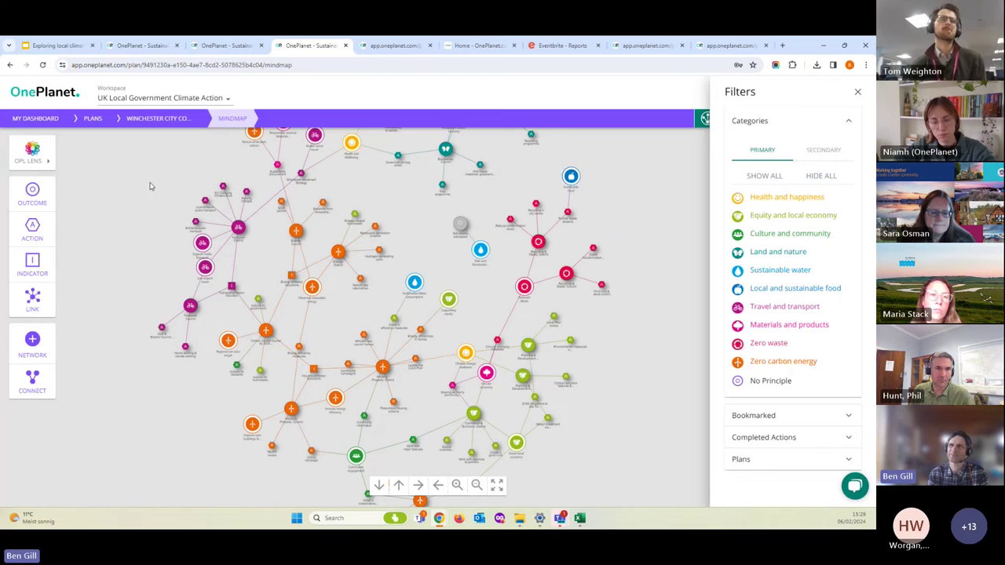
Return to the shared outcomes diagram, browse the connected shared outcomes, and show Circular economy with everything linked to it
click(230, 45)
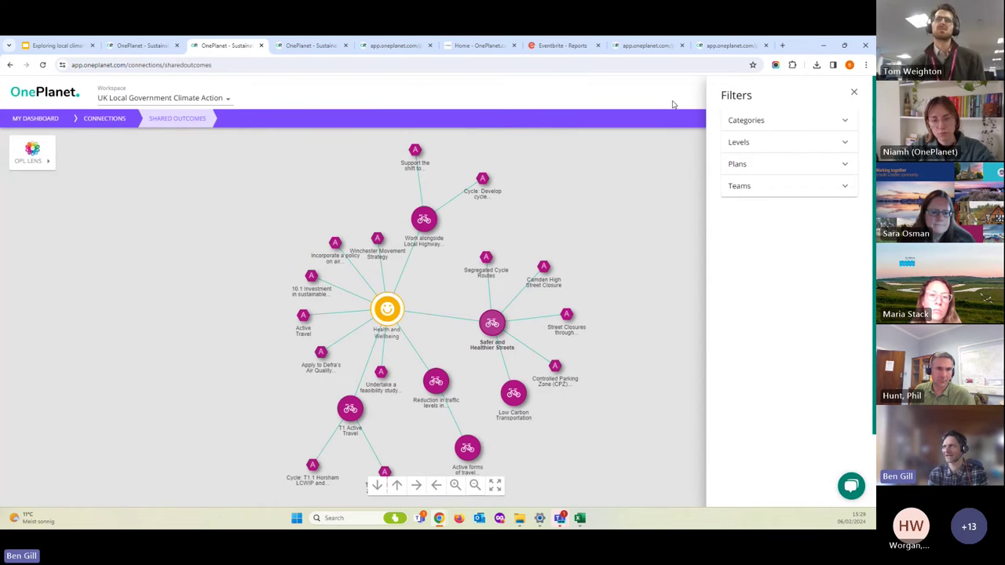
click(854, 94)
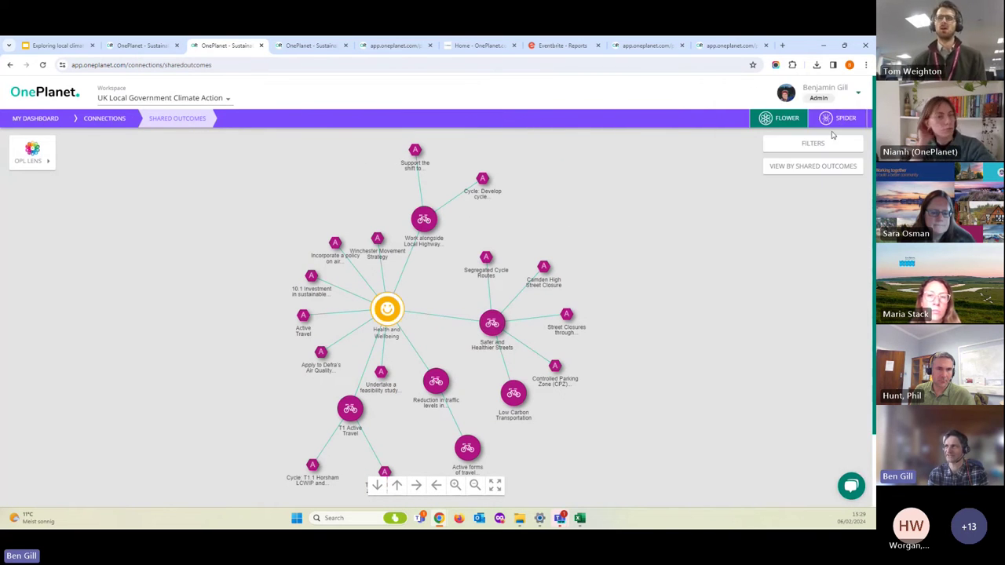
click(822, 166)
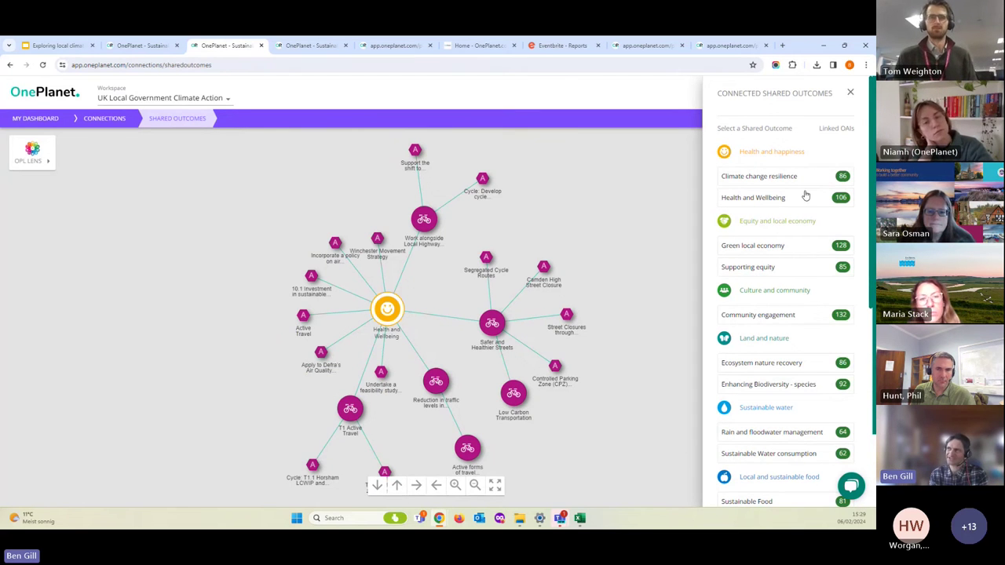
scroll(806, 191, down, 1)
scroll(806, 191, down, 5)
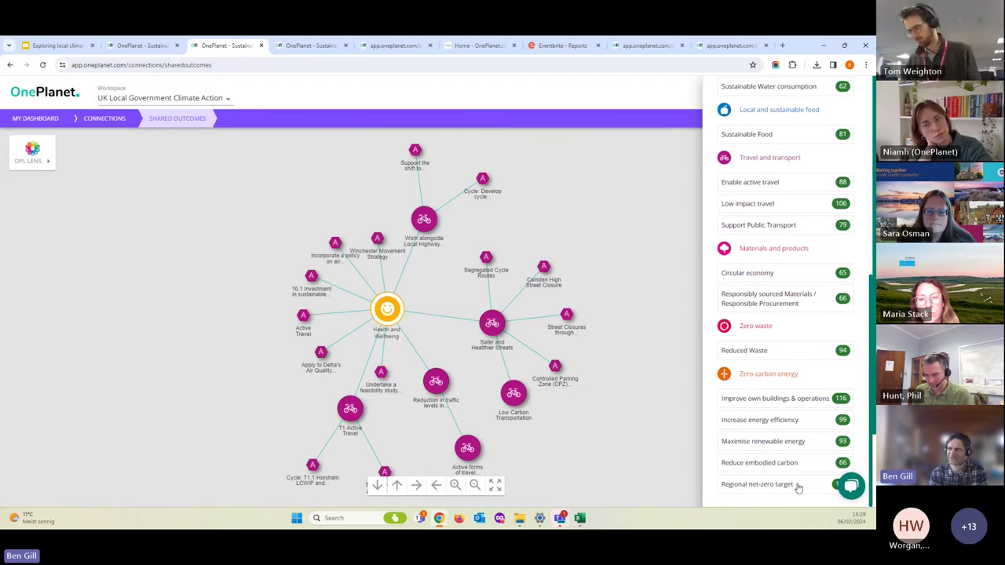
scroll(783, 399, up, 6)
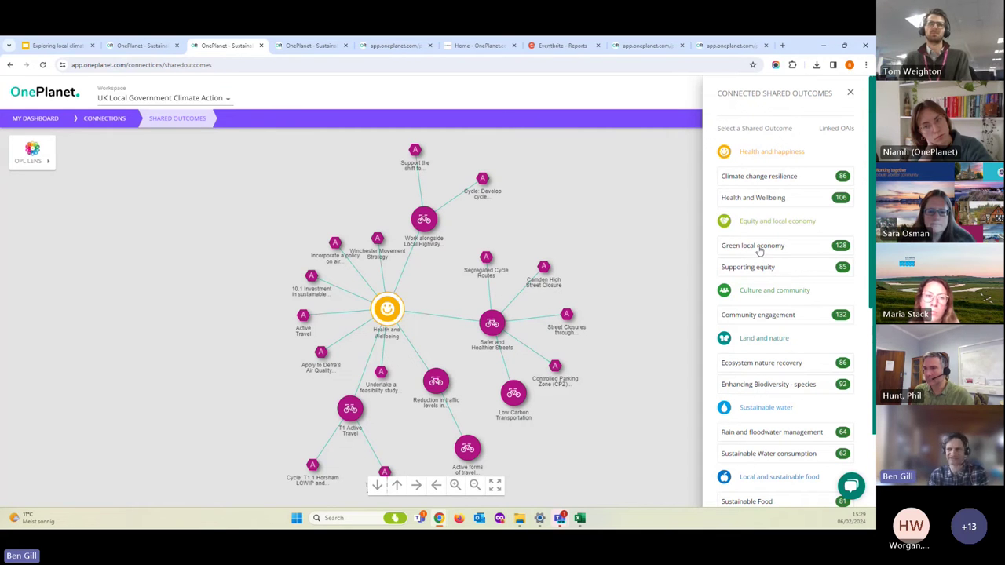
scroll(772, 287, down, 5)
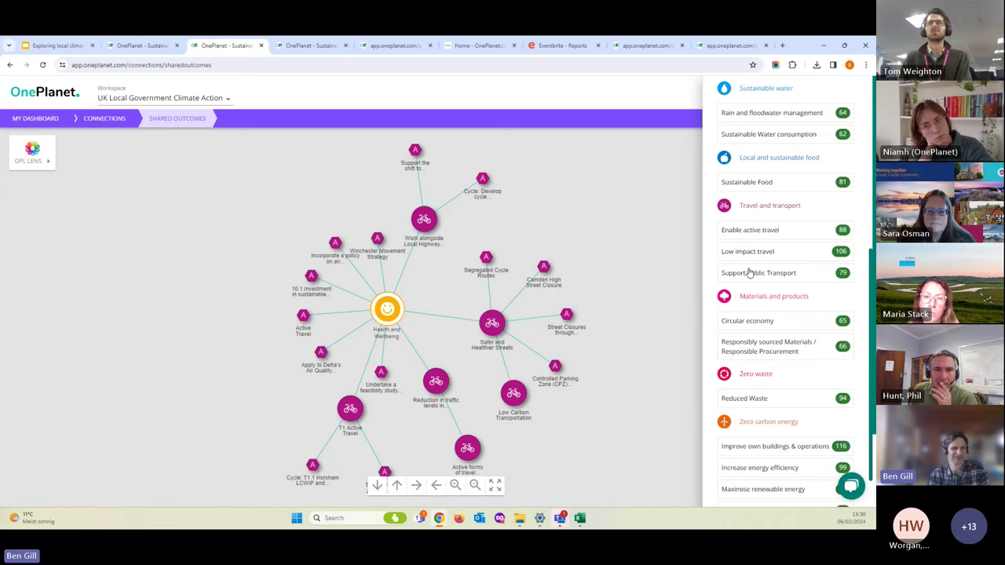
click(750, 329)
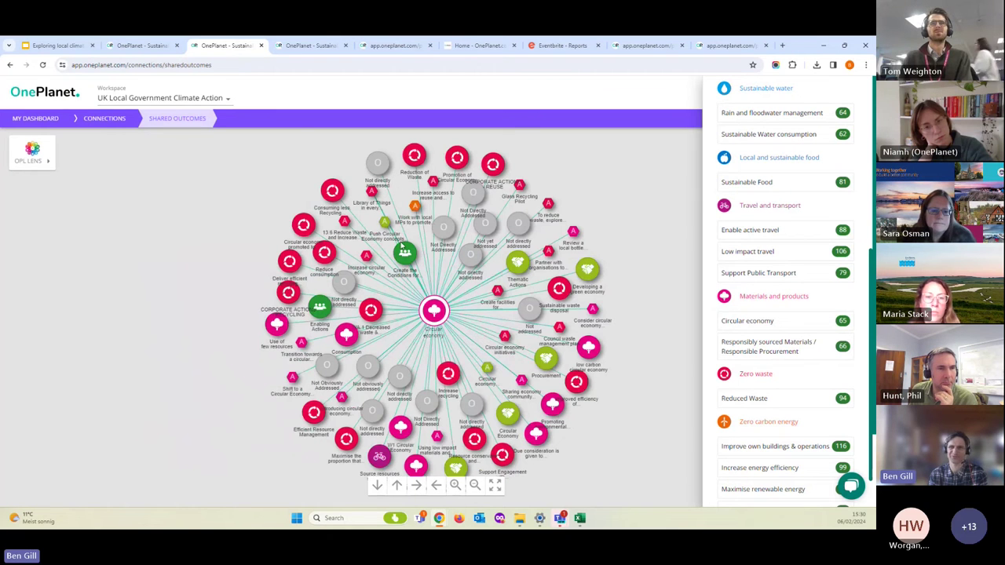
Examine the outcomes and actions linked to Circular economy in the diagram, with the shared outcomes list closed
scroll(360, 226, up, 1)
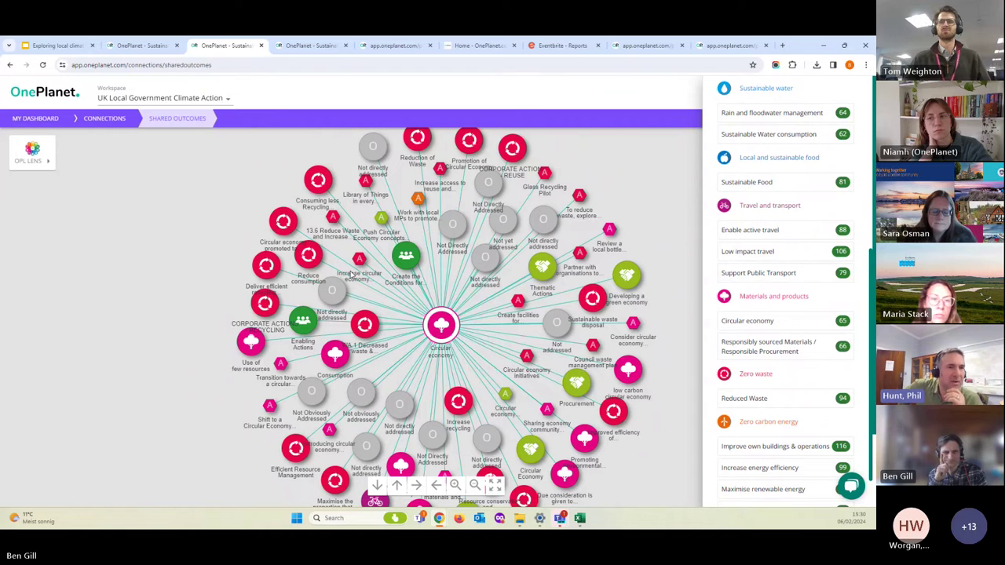
scroll(664, 234, up, 1)
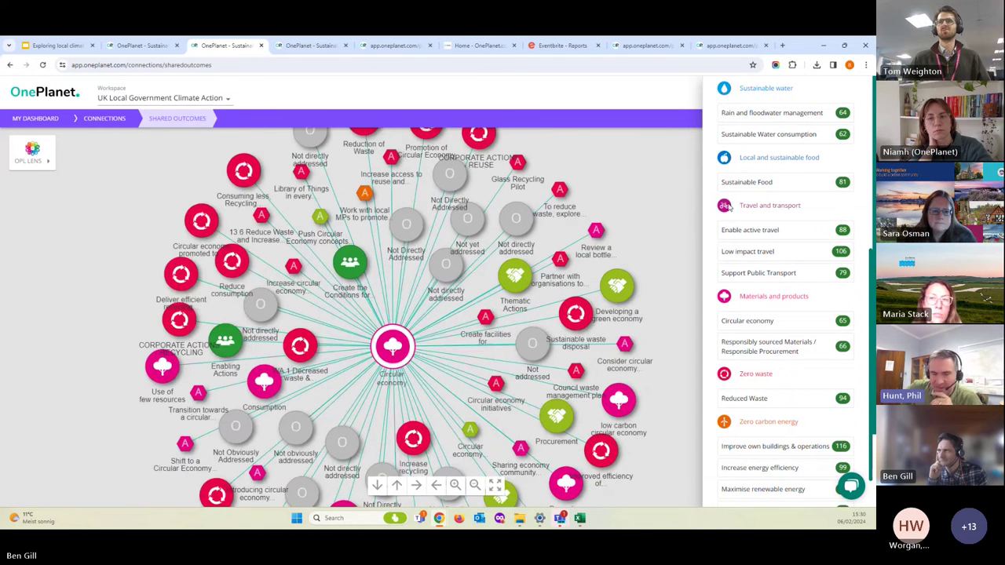
scroll(785, 201, up, 4)
scroll(788, 201, up, 1)
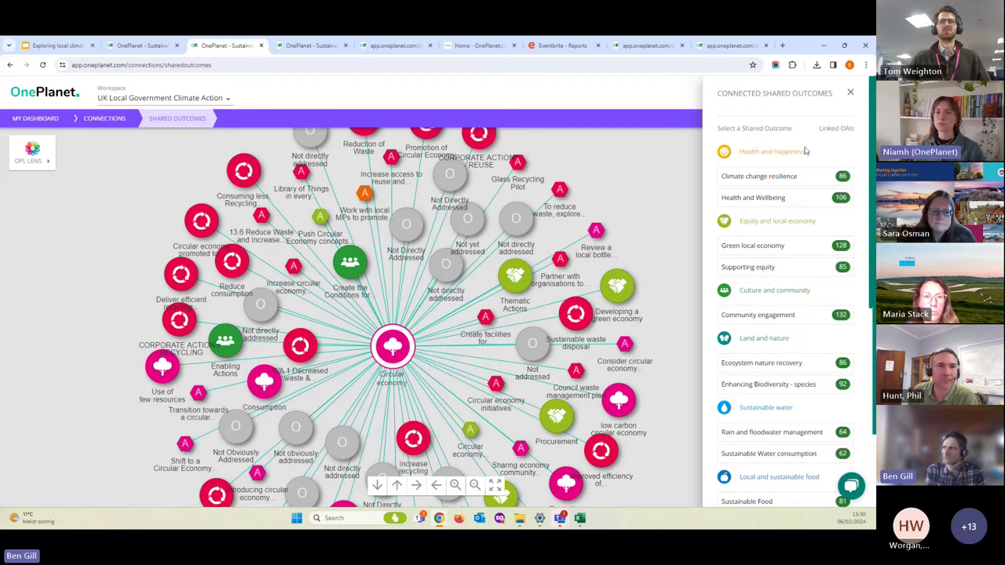
click(852, 94)
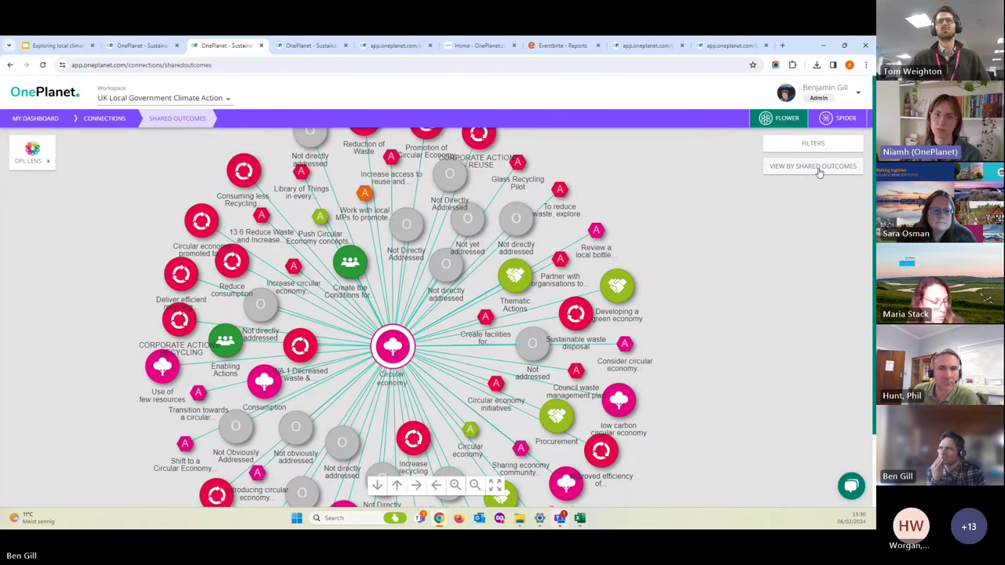
scroll(652, 308, down, 3)
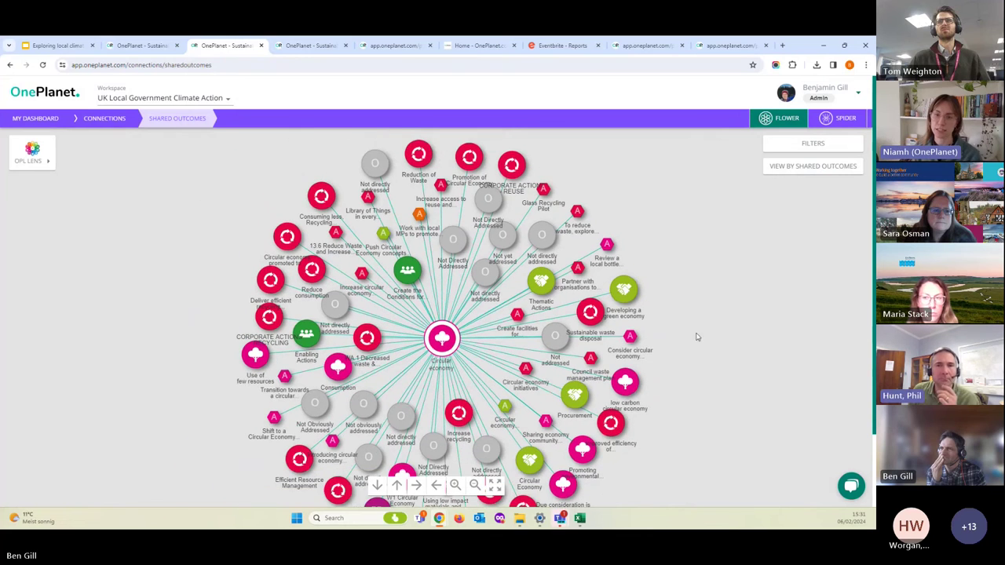
scroll(666, 324, down, 2)
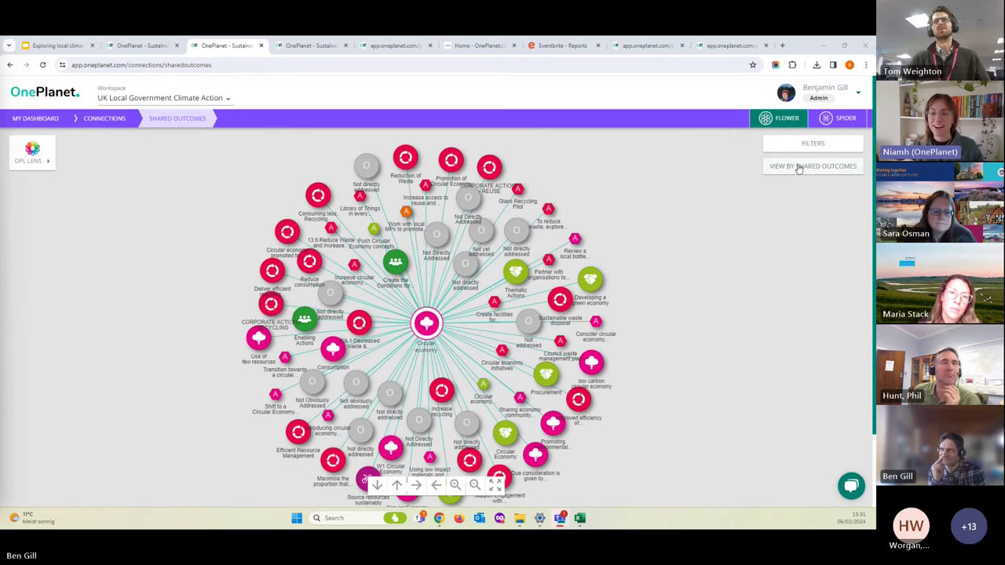
Open the shared outcomes filters and view the teams and plans that can be selected
click(811, 145)
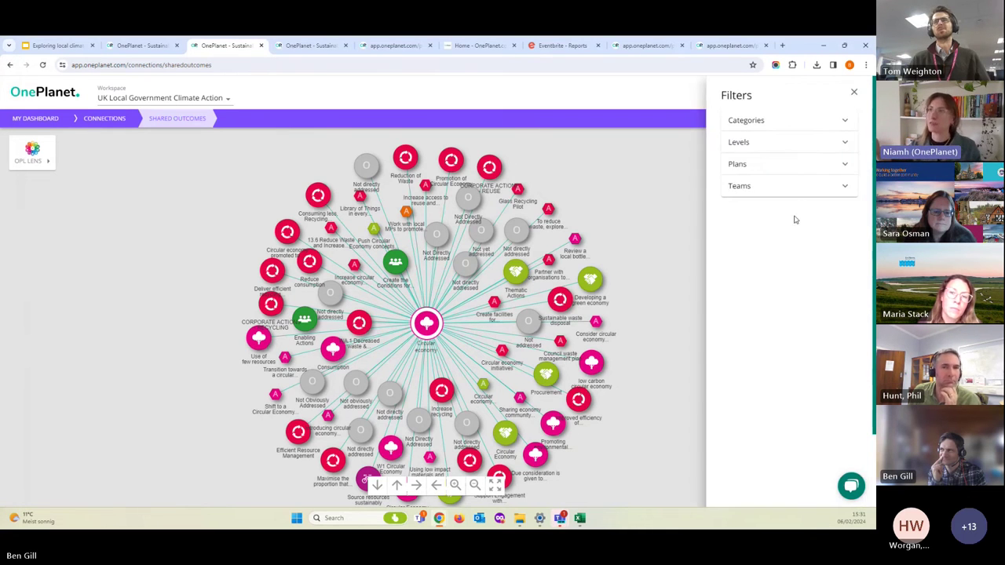
click(788, 192)
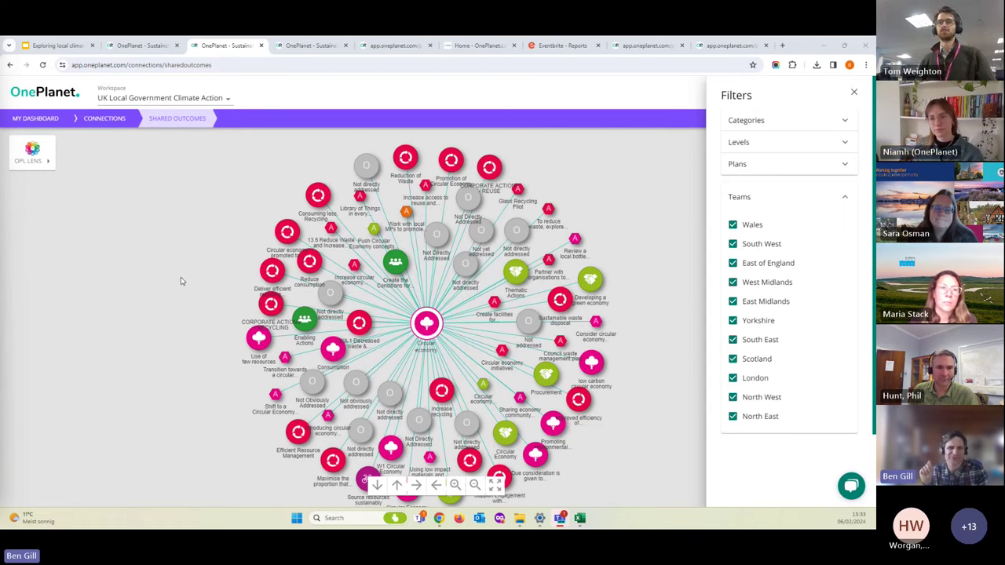
mouse_move(285, 300)
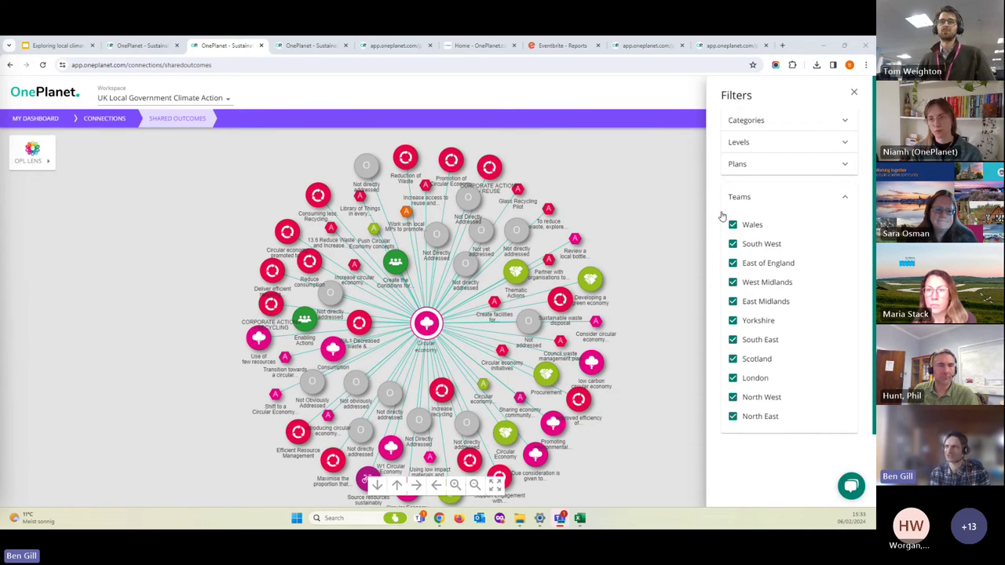
click(746, 165)
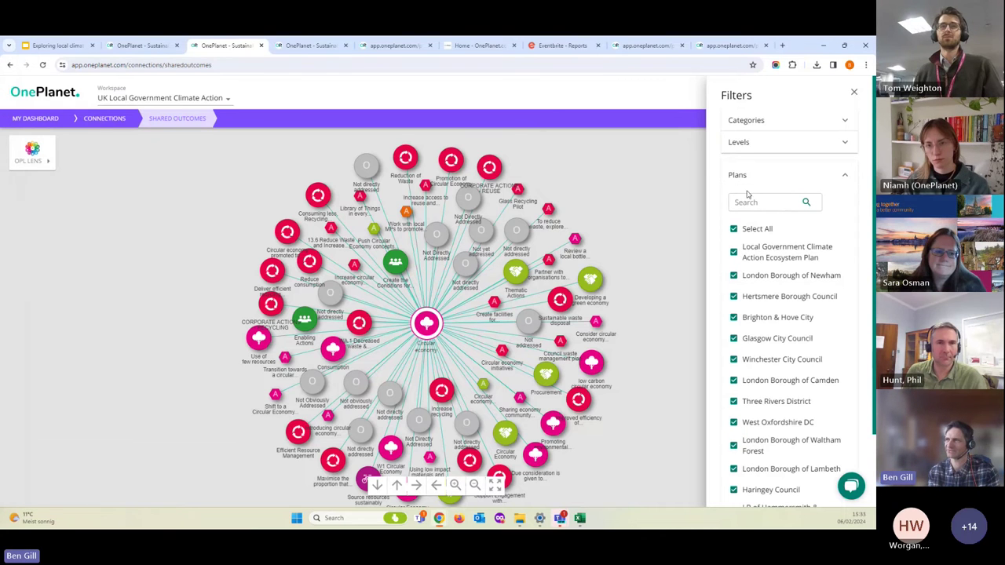
Clear all plans from the shared outcomes filters and show only the East of England team's links to Circular economy
click(749, 234)
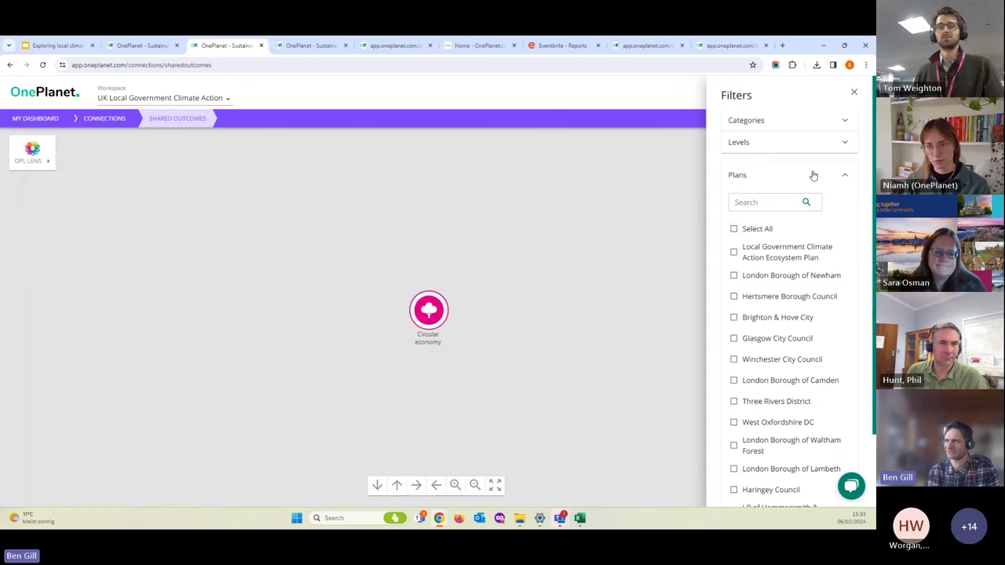
click(815, 174)
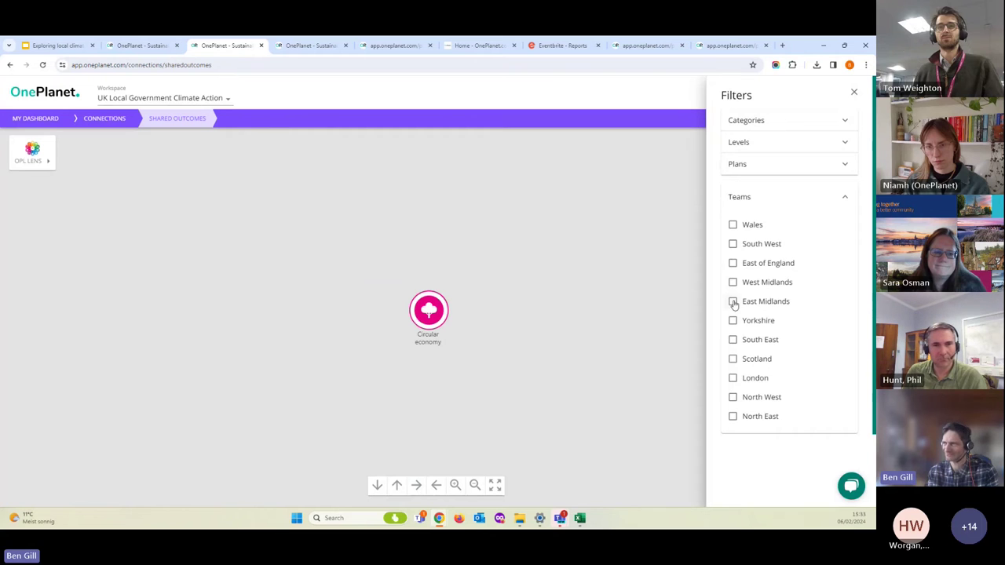
click(733, 264)
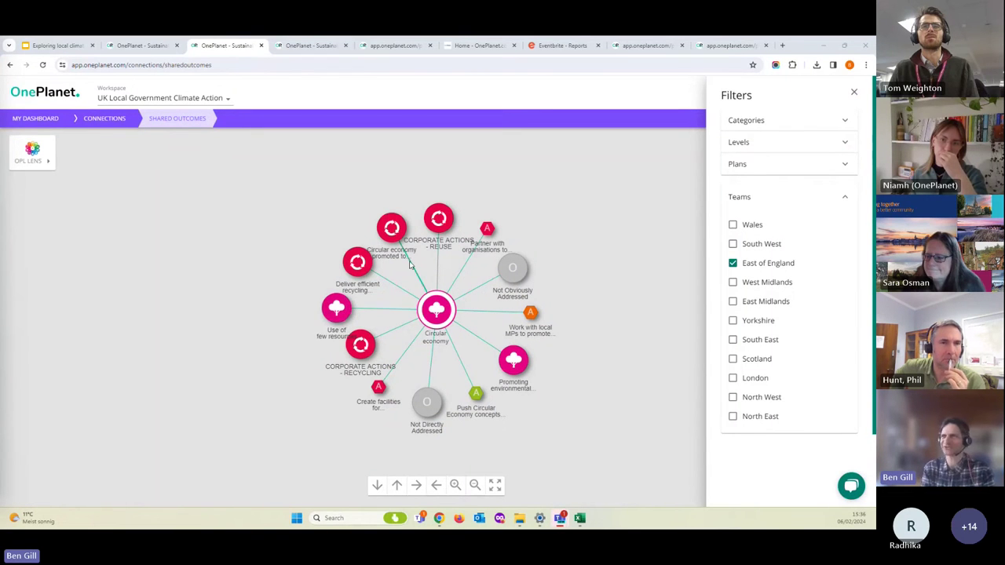
Return to the Winchester City Council mindmap and move the Sustainable procurement action closer to the orange energy outcomes
click(391, 45)
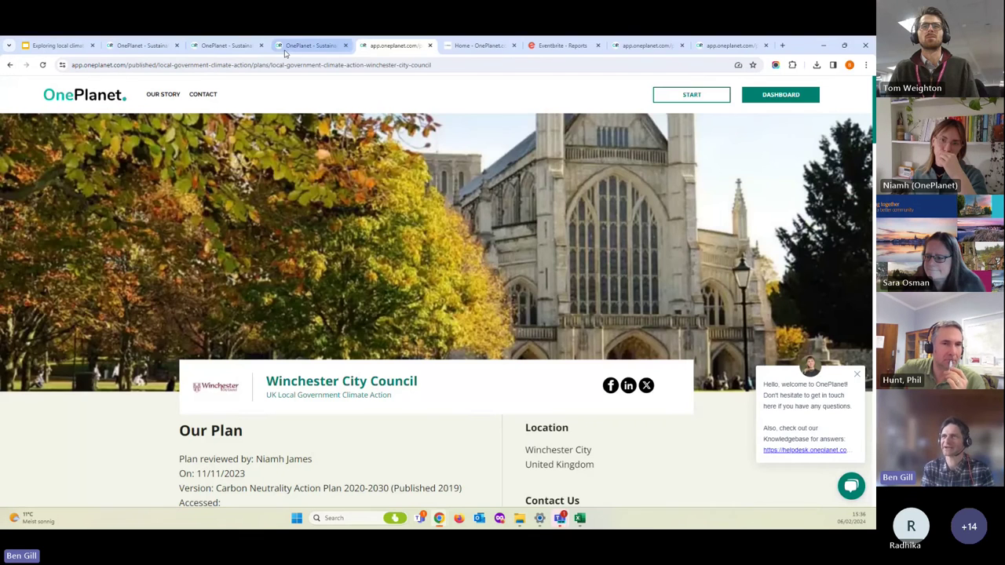
click(314, 46)
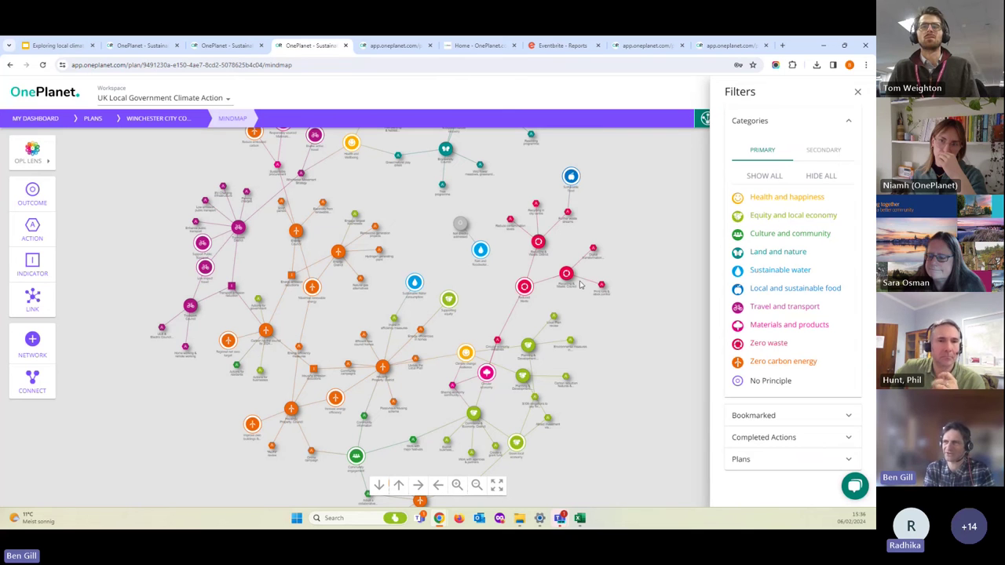
scroll(472, 276, up, 2)
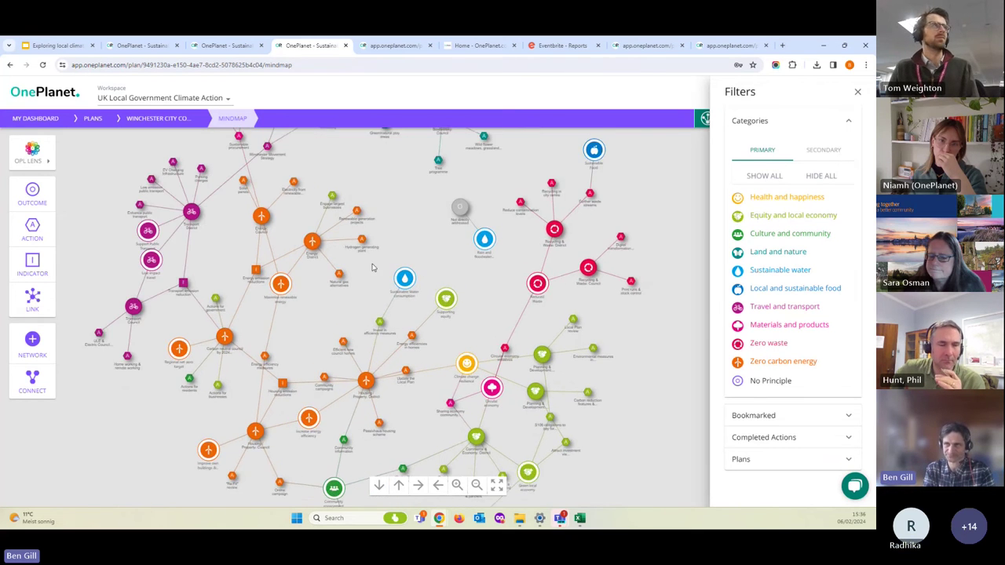
drag(373, 268, 371, 326)
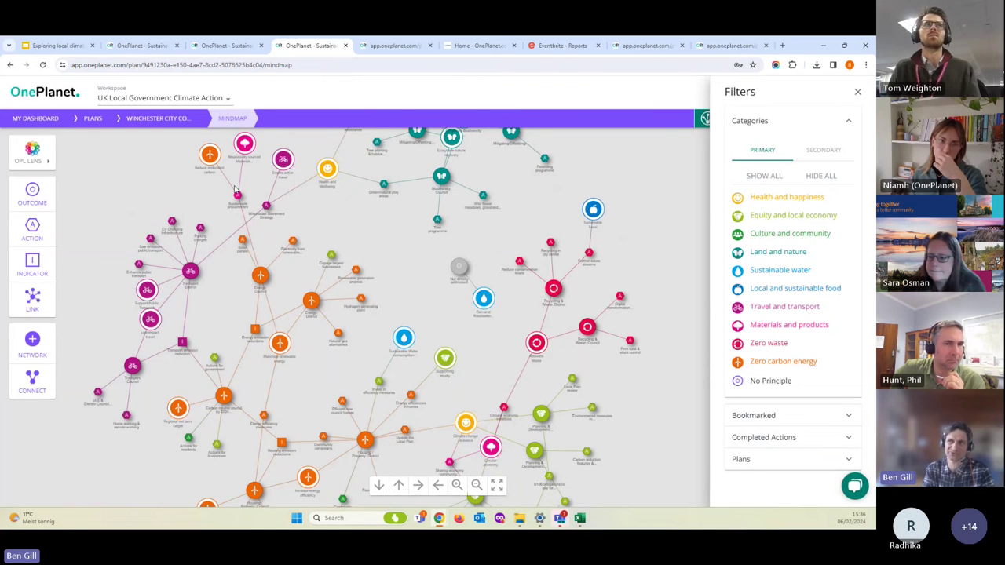
drag(235, 192, 344, 233)
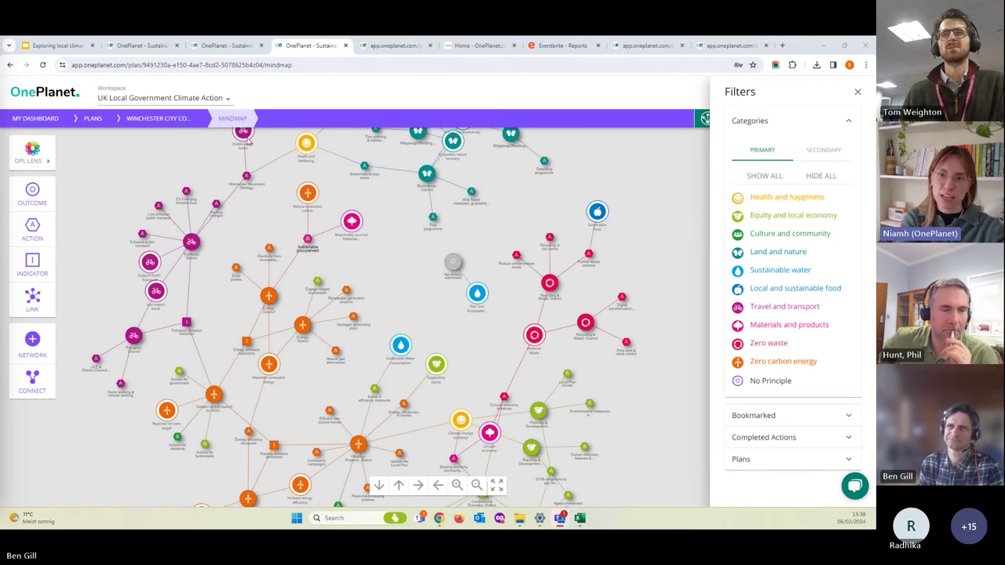
Check the lenses available for the mindmap and read the details of the Energy emission reductions indicator
click(32, 150)
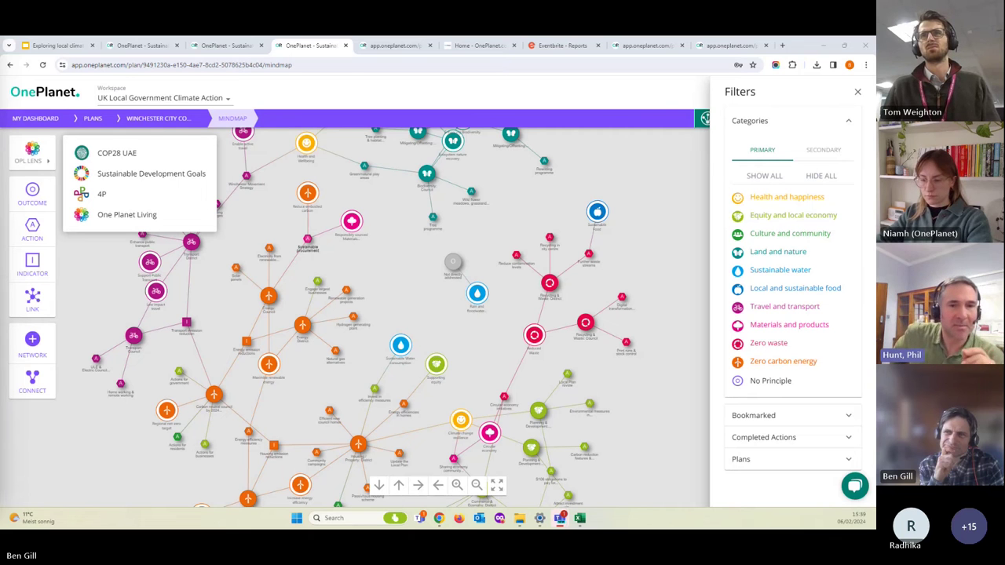
click(247, 347)
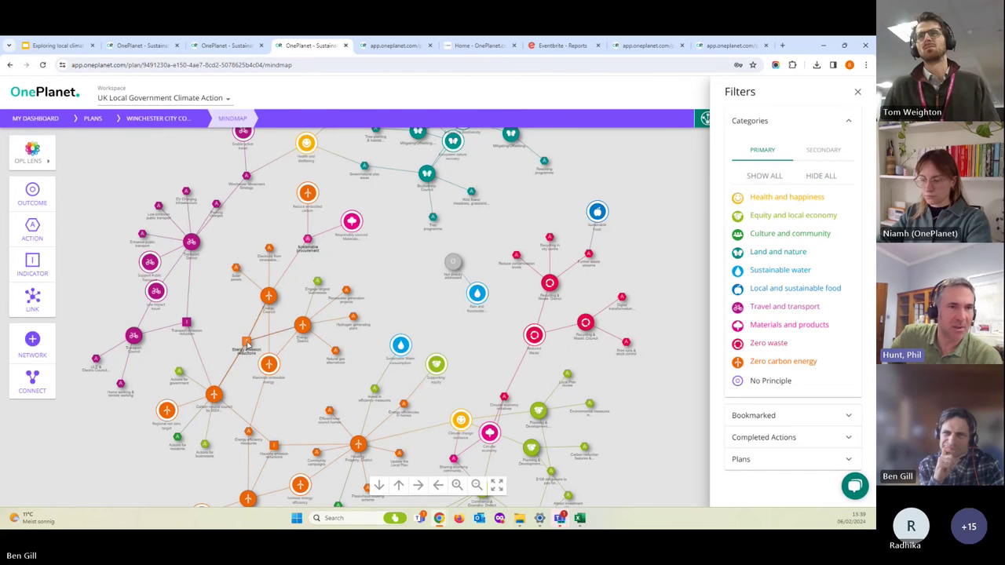
click(247, 343)
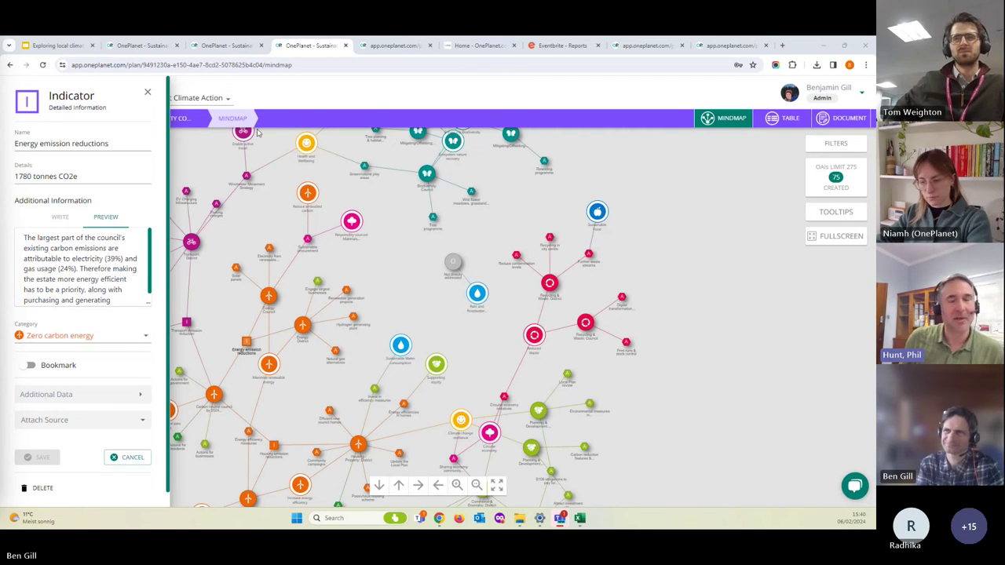
click(149, 95)
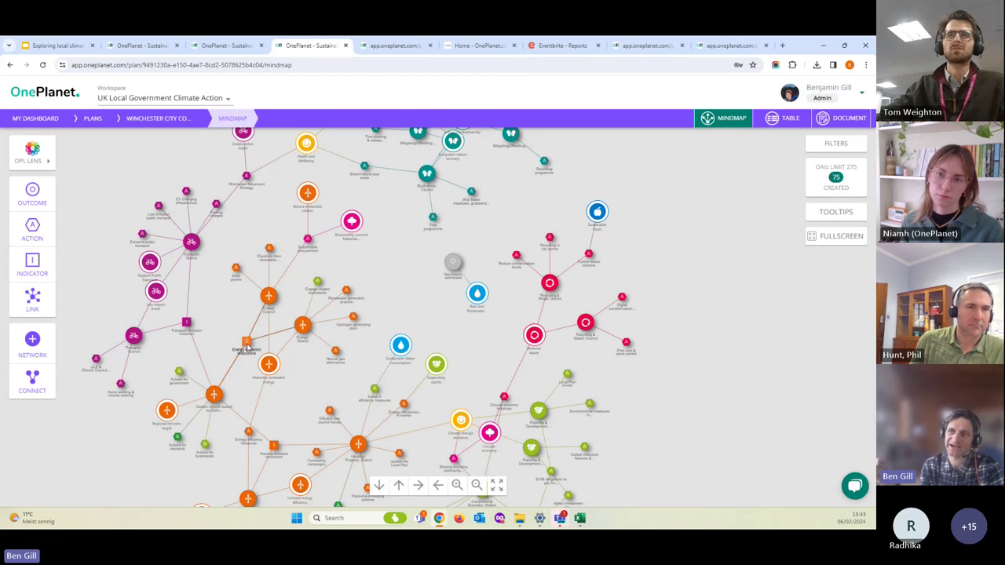
View the Stories section in the additional data of the Energy emission reductions indicator, and close its details
click(245, 344)
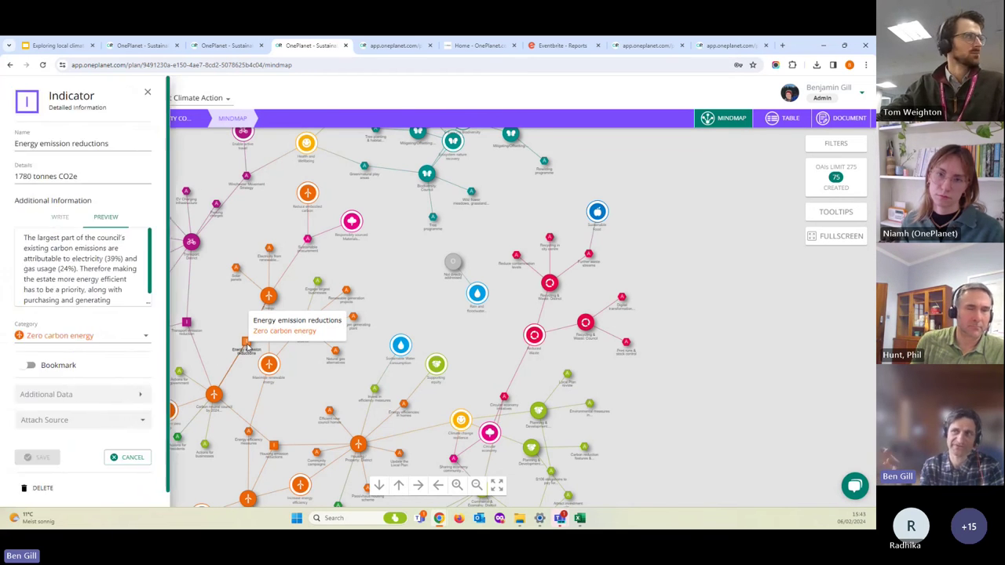
click(134, 398)
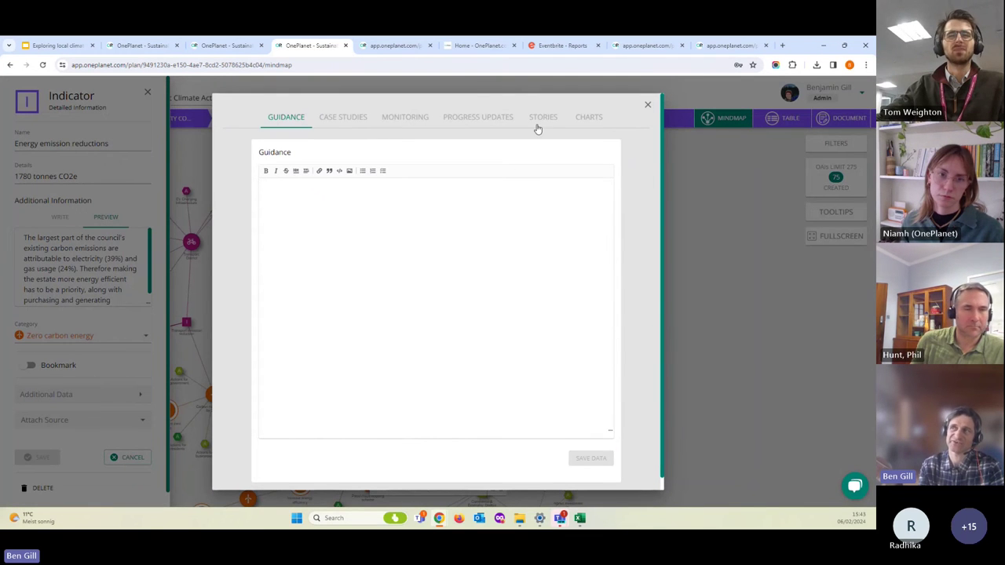
click(544, 120)
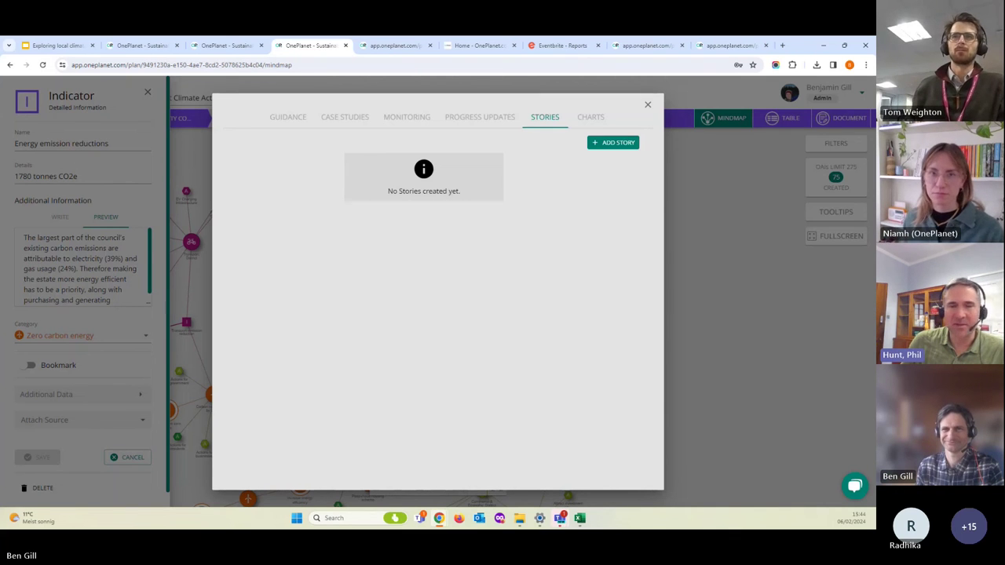
click(649, 106)
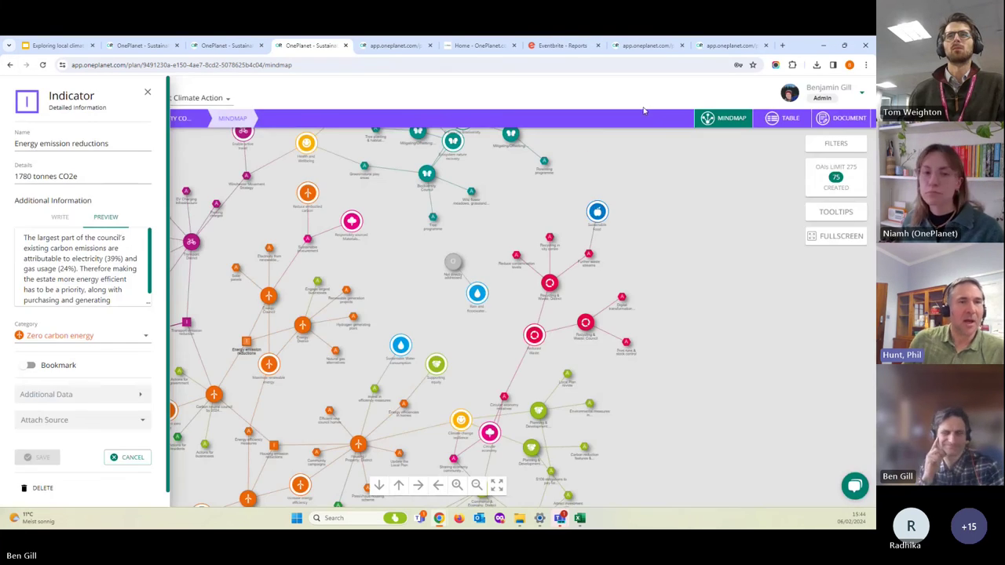
click(147, 92)
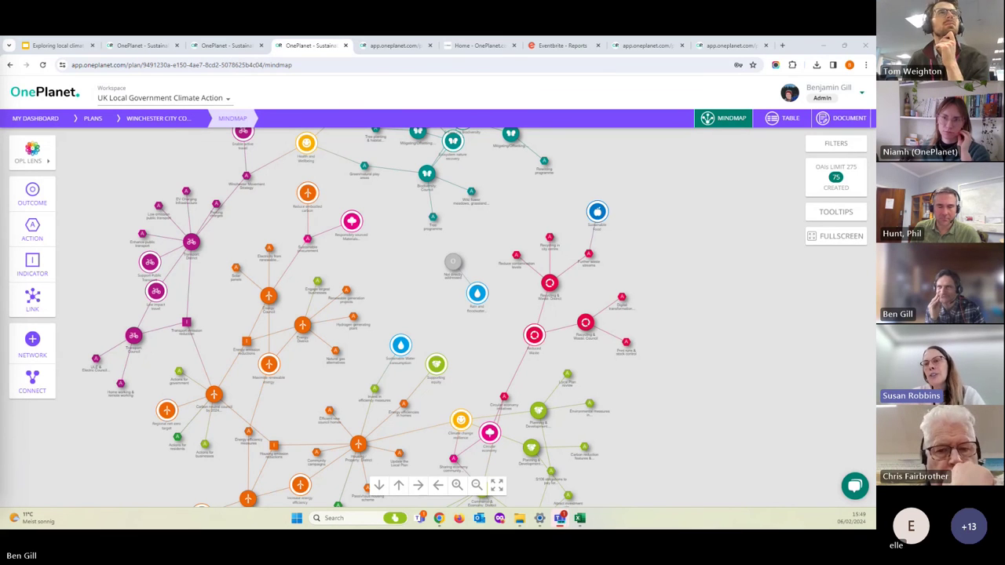
Switch to the Exploring local climate action presentation in Google Slides and start the slideshow from the Opportunities slide
click(66, 46)
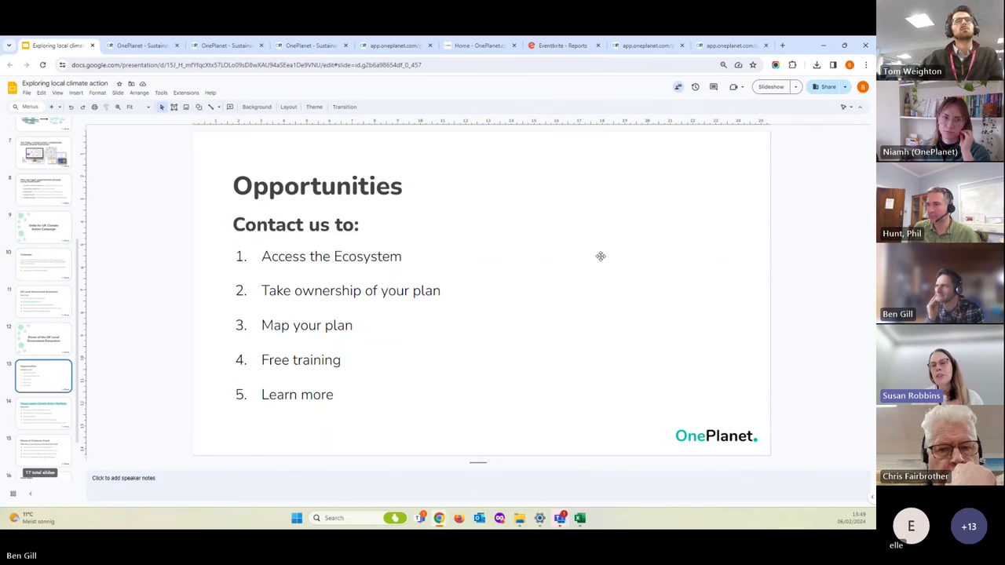
click(774, 88)
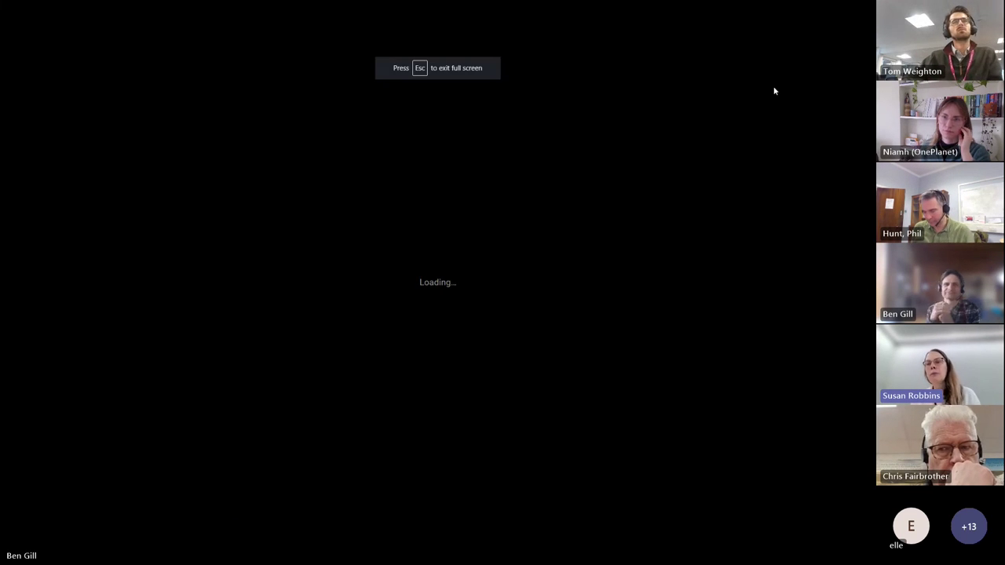